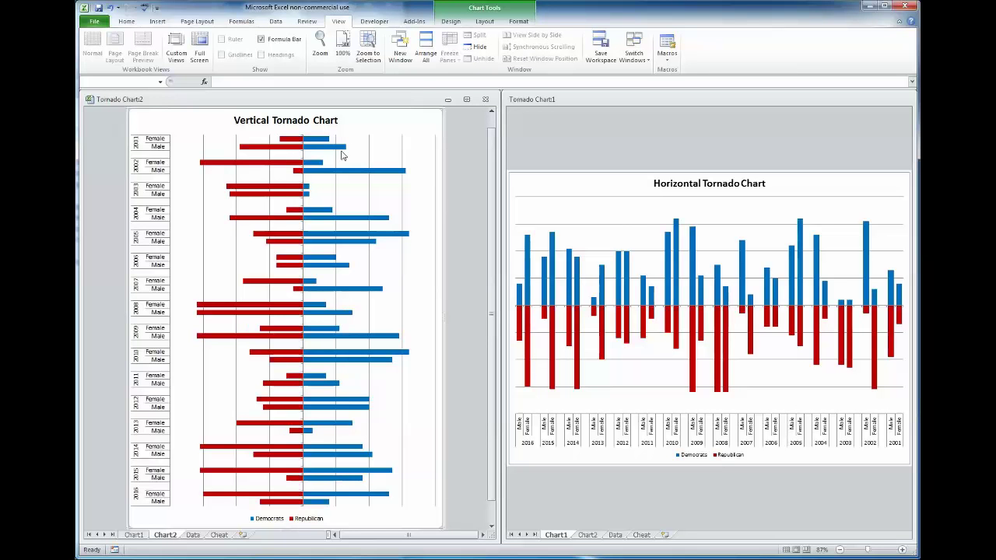
Toggle the right window between the vertical and horizontal charts, leaving it on Chart1
mouse_move(320, 142)
mouse_move(314, 167)
mouse_move(316, 294)
mouse_move(357, 355)
mouse_move(325, 261)
mouse_move(298, 335)
left_click(555, 536)
left_click(589, 539)
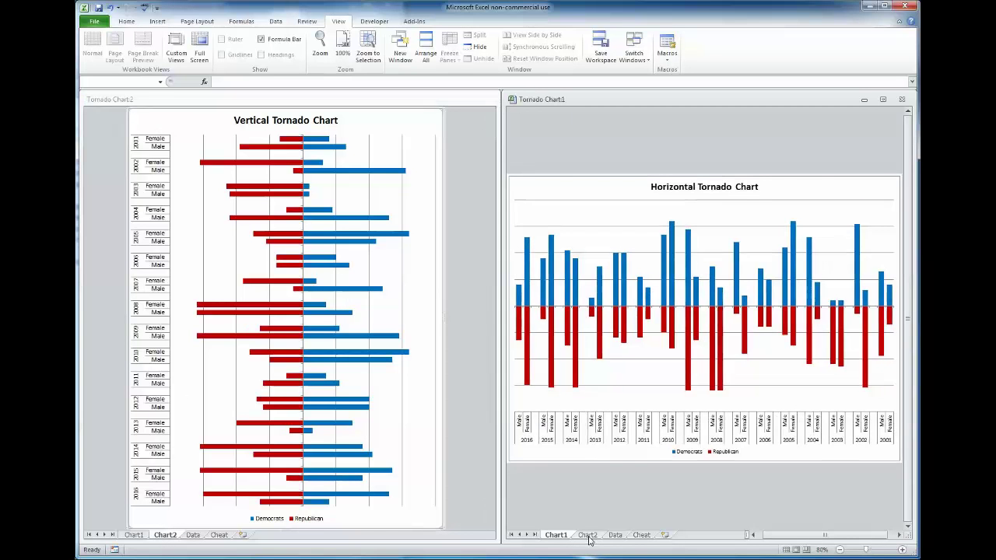
left_click(589, 536)
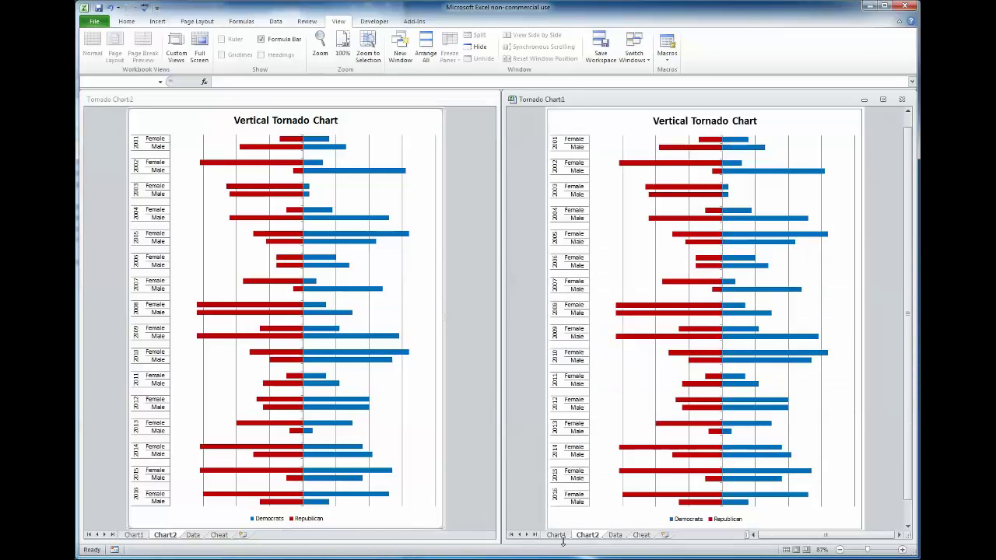
left_click(557, 537)
Switch the other window to the Horizontal Tornado Chart on Chart1 as well
left_click(134, 537)
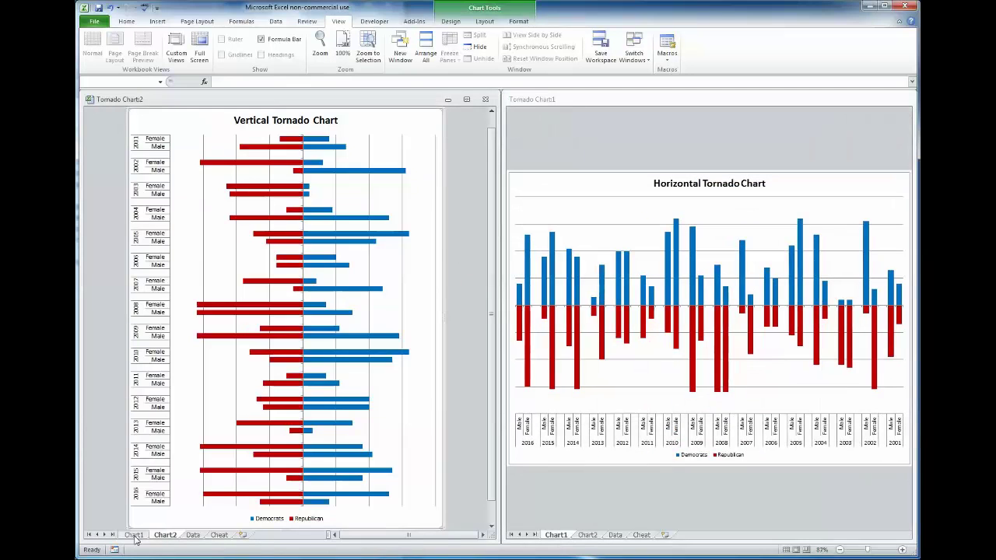
left_click(135, 537)
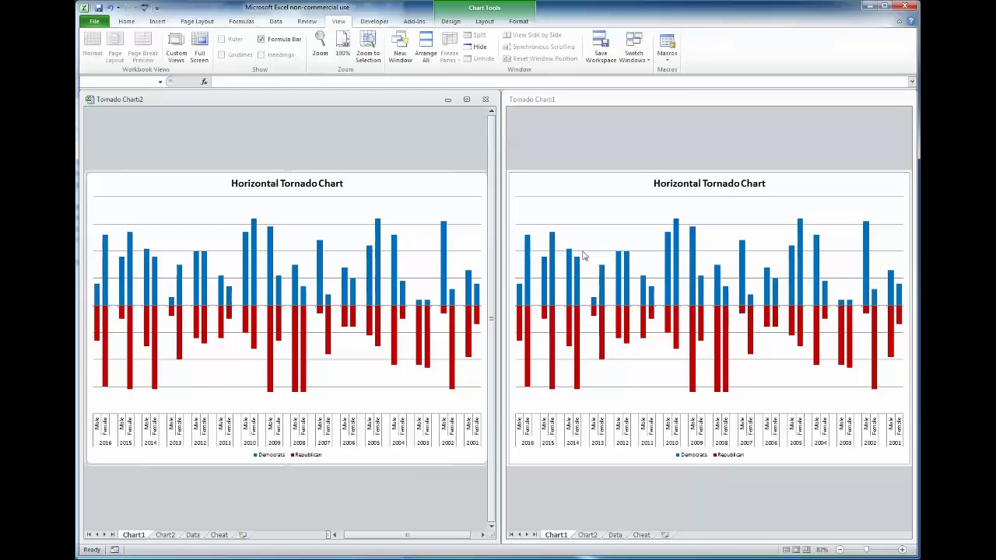
mouse_move(282, 298)
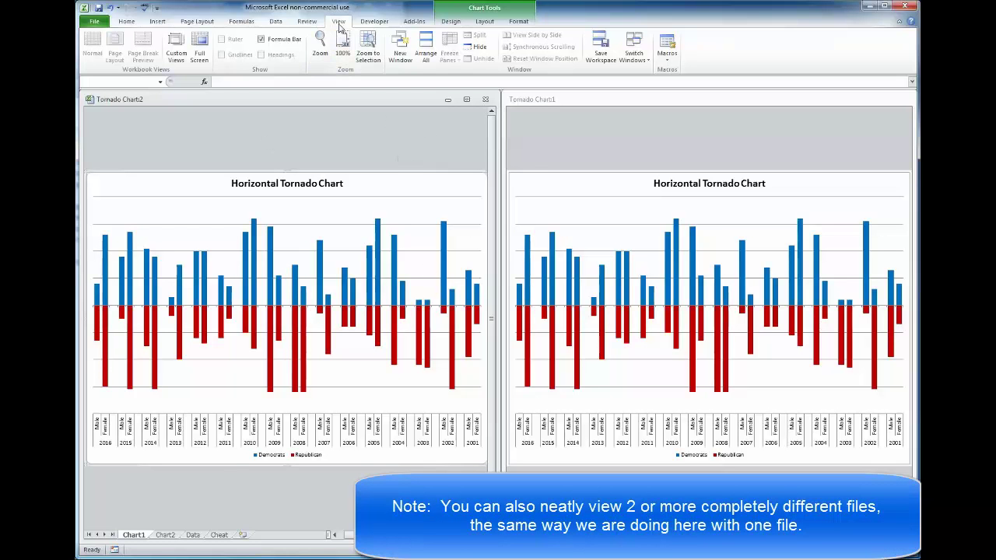
Open a new window onto the workbook and tile all three windows
left_click(401, 56)
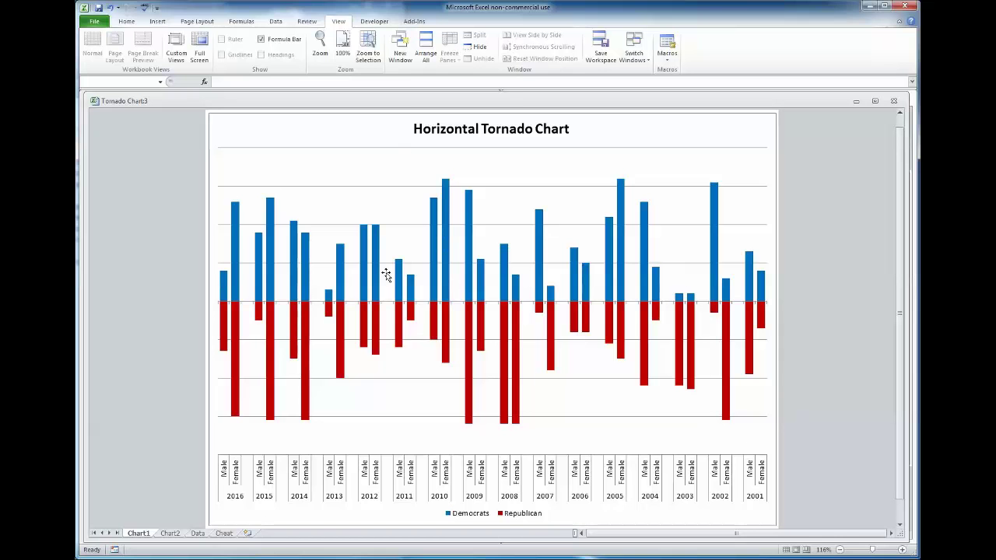
left_click(426, 54)
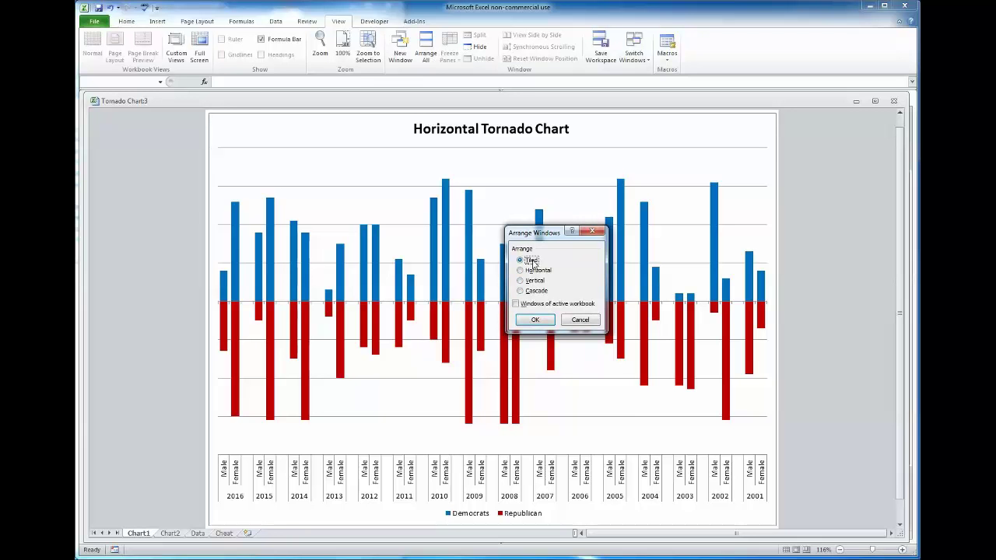
left_click(535, 322)
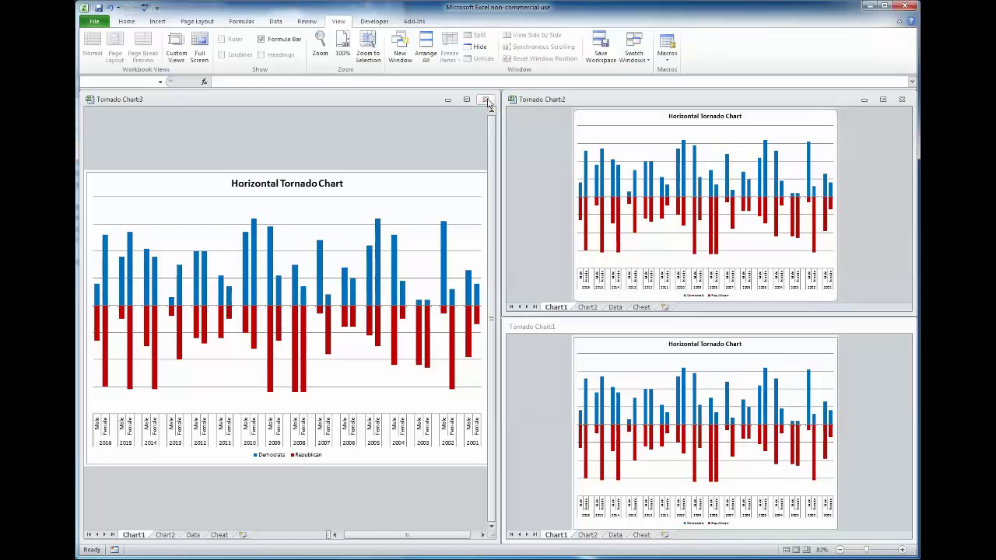
Close the two extra windows, maximize the remaining one, and show the Chart2 vertical chart
left_click(485, 100)
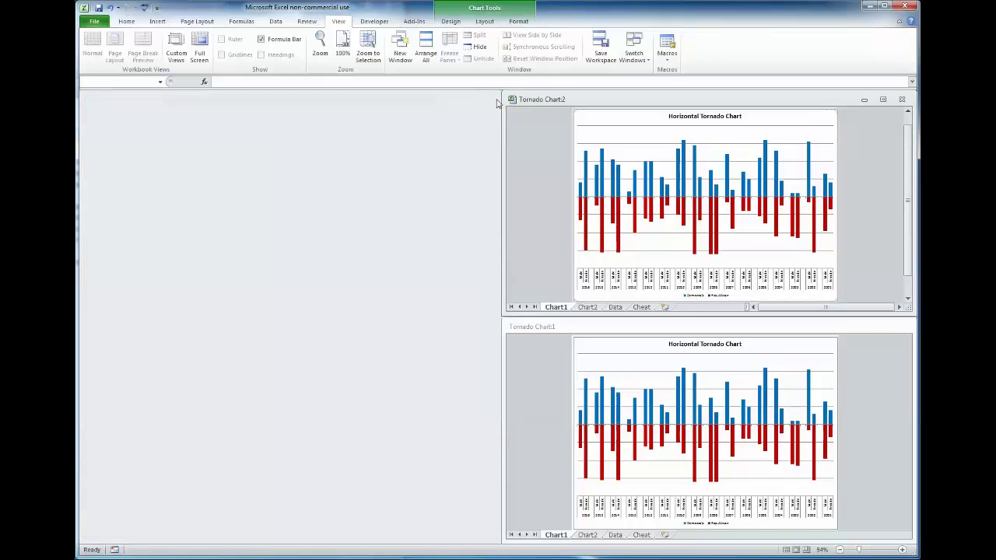
left_click(901, 99)
double_click(650, 327)
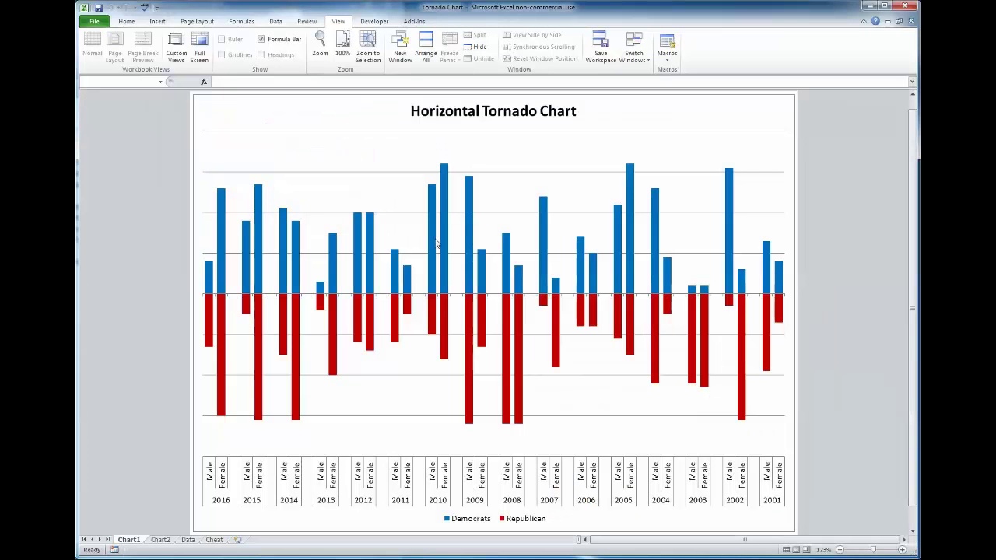
left_click(159, 539)
left_click(129, 539)
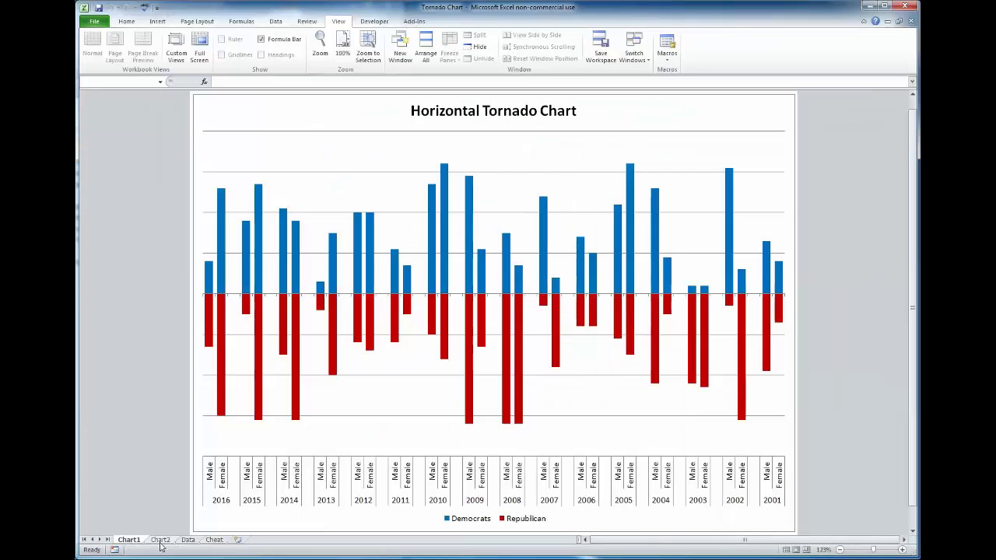
left_click(160, 539)
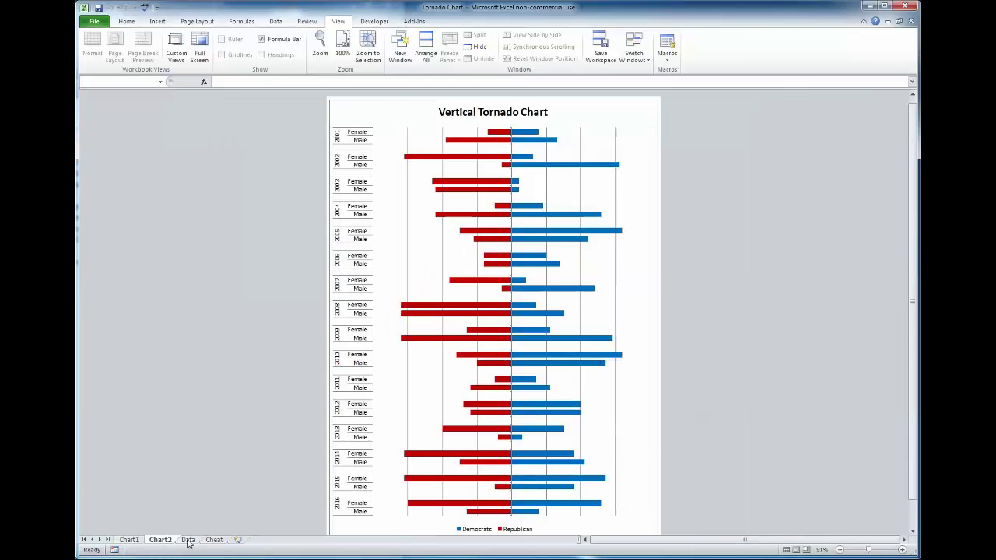
Open the Data sheet, highlight the YEAR, GENDER, PARTY and COUNT headers, and glance at Chart2
left_click(187, 540)
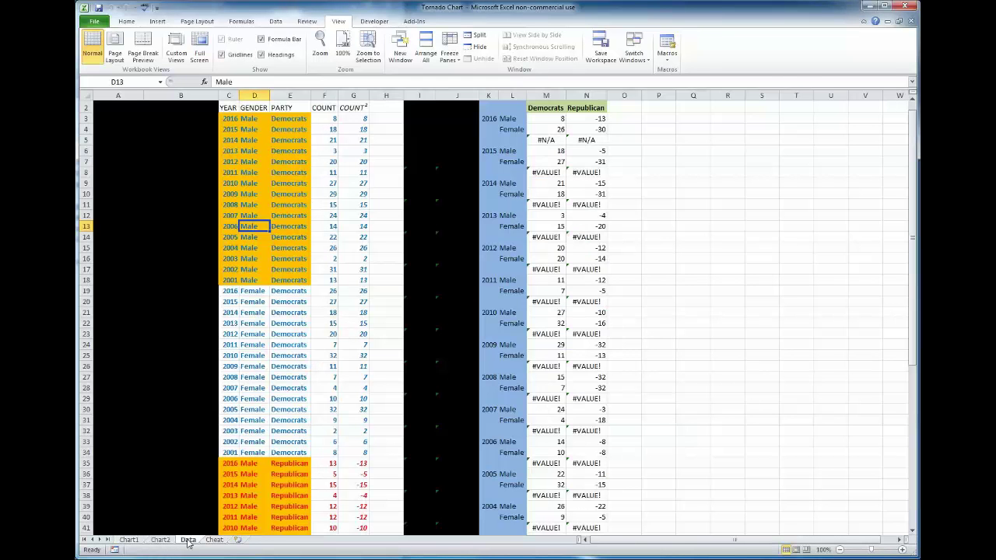
left_click(793, 300)
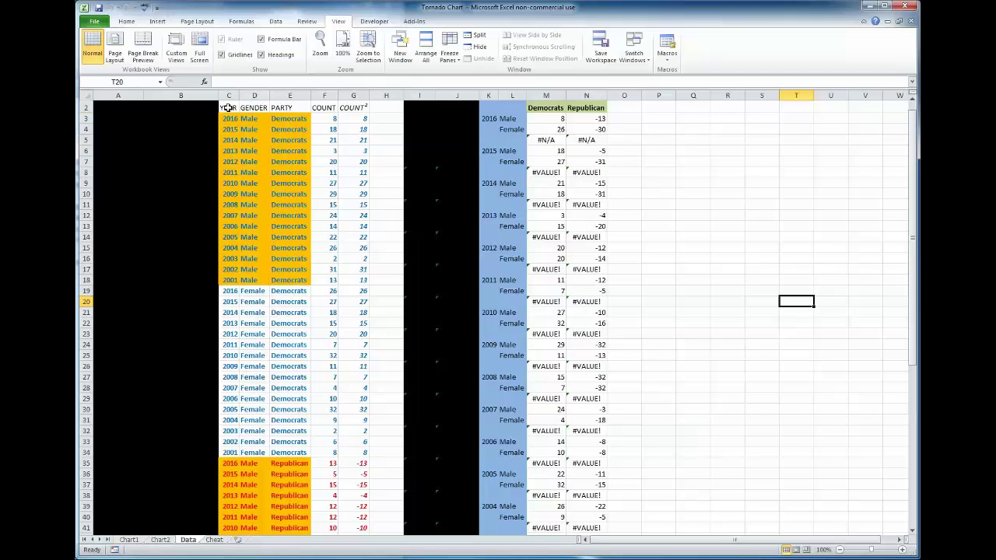
left_click_drag(225, 108, 334, 106)
left_click(160, 539)
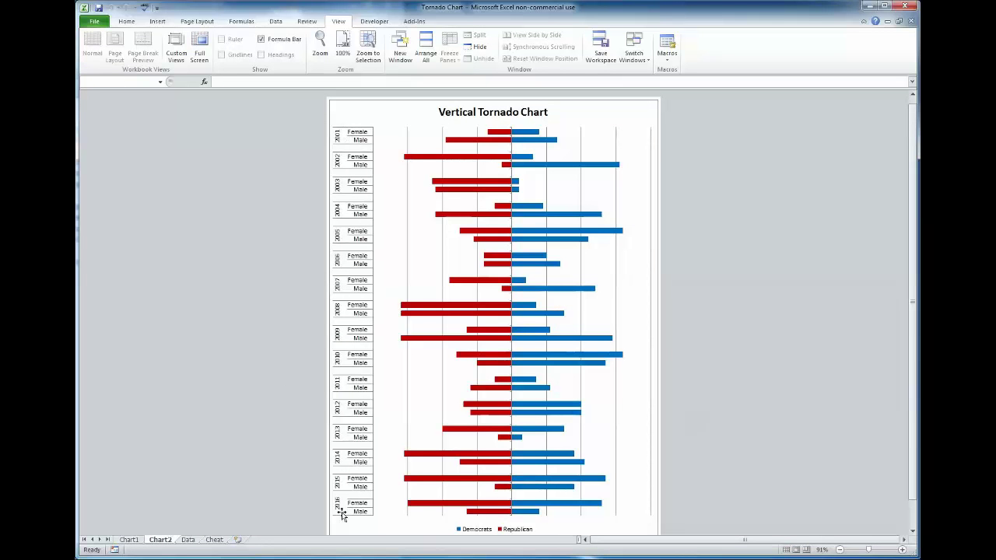
left_click(190, 540)
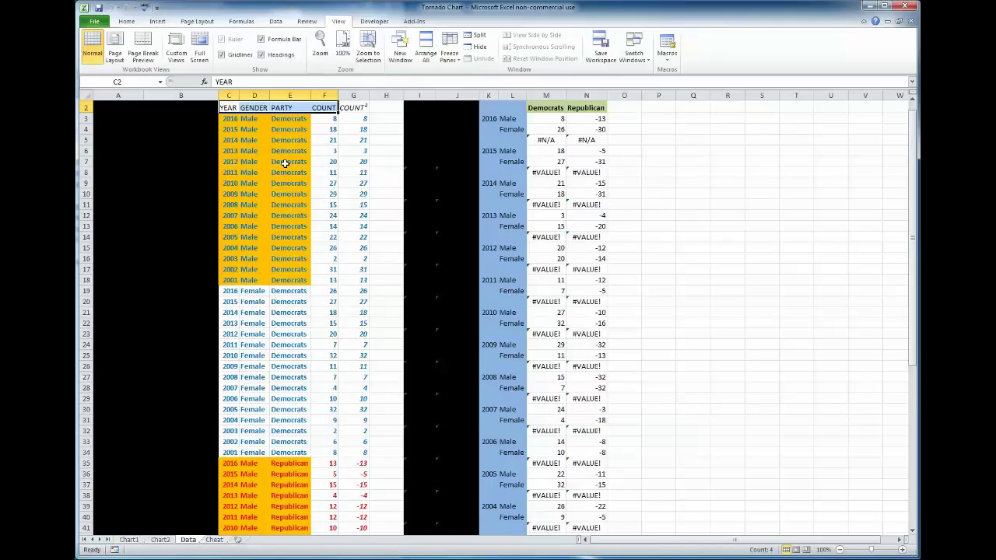
Highlight the GENDER header, sample Male/Female and party entries, and the full YEAR column
left_click(254, 108)
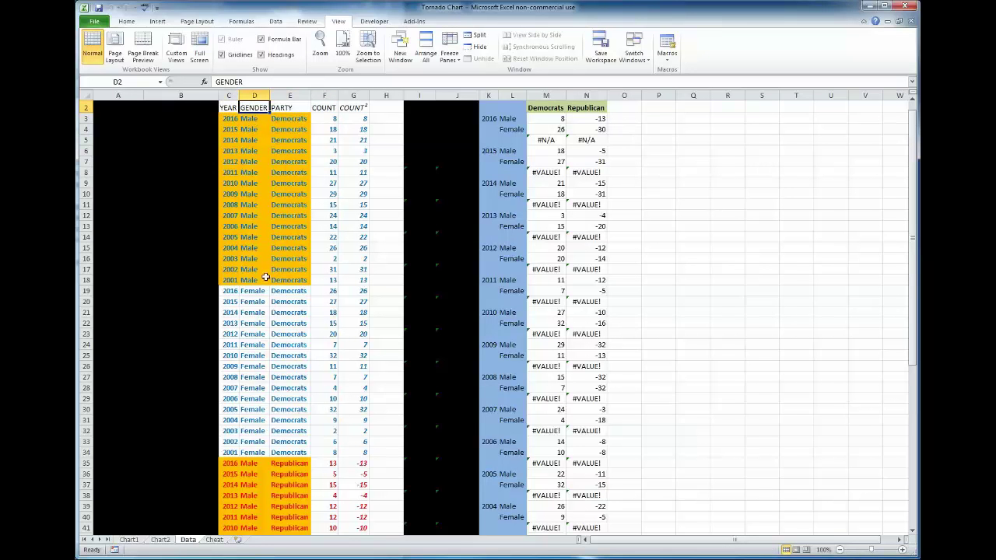
left_click_drag(255, 278, 255, 290)
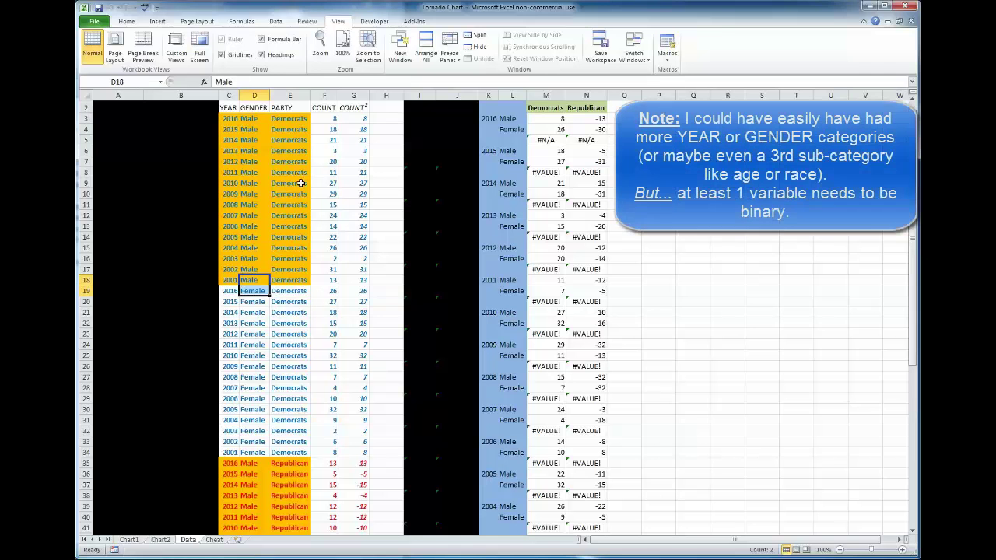
left_click_drag(289, 455, 311, 462)
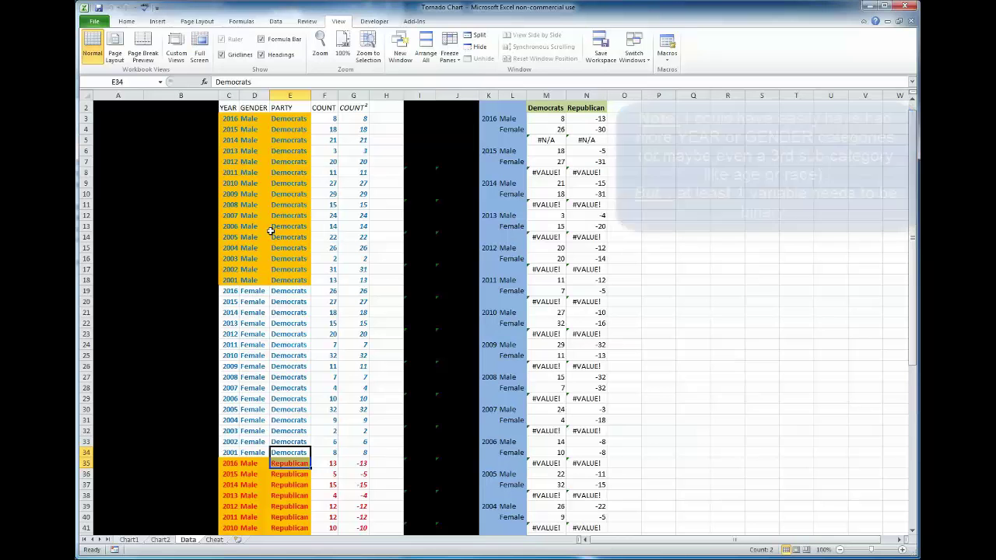
left_click_drag(228, 119, 230, 278)
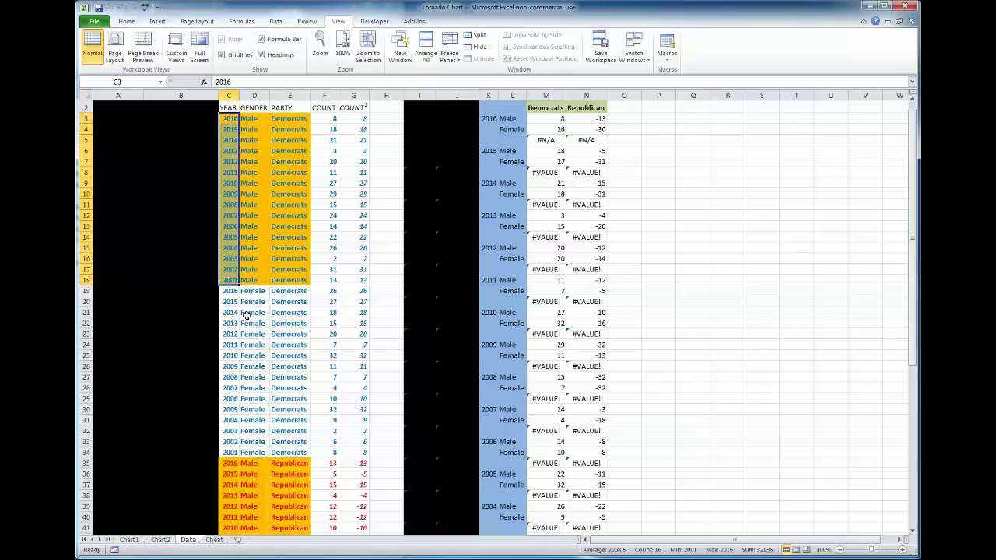
key("ctrl+shift+Down")
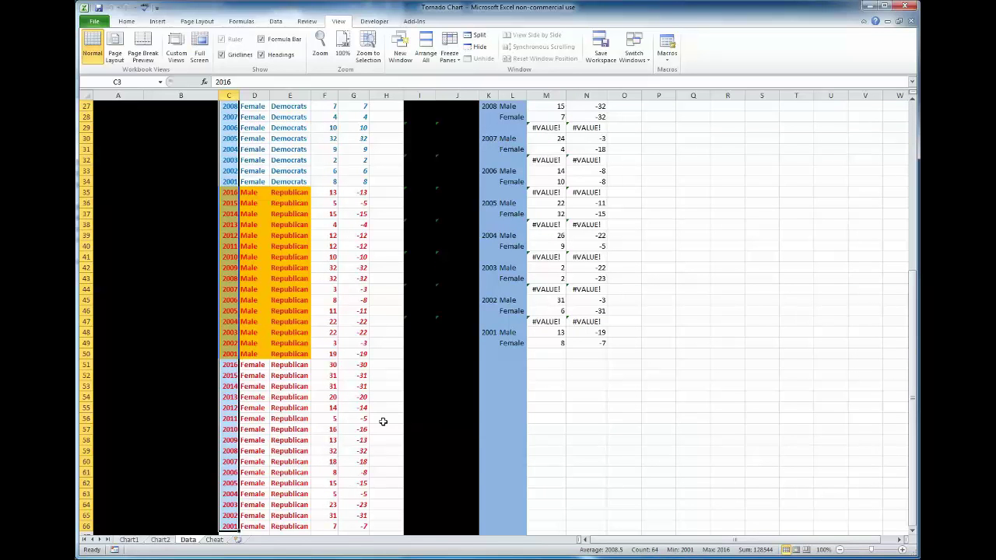
key("ctrl+Up")
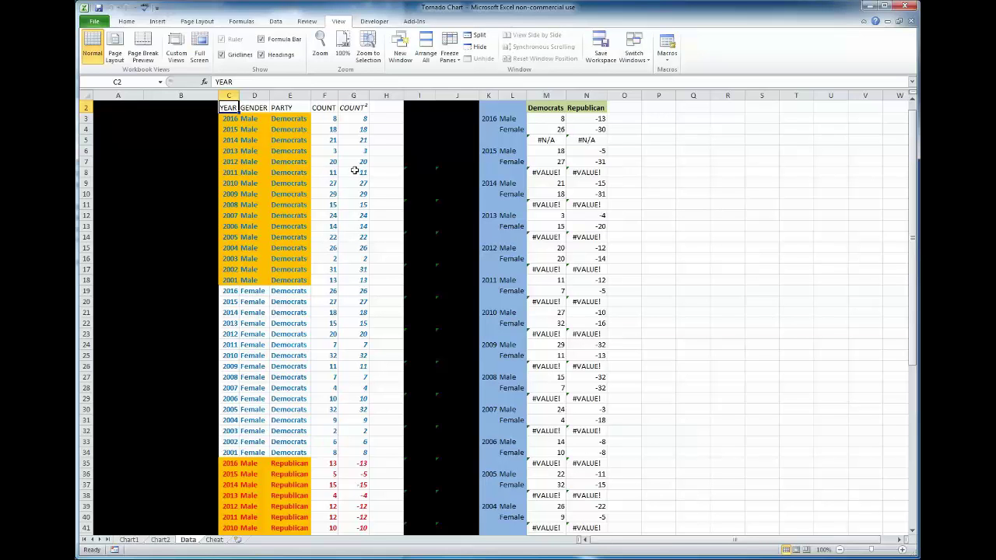
Select the male Democrats years in column C and scroll to check the updated lookup results
left_click_drag(230, 119, 239, 288)
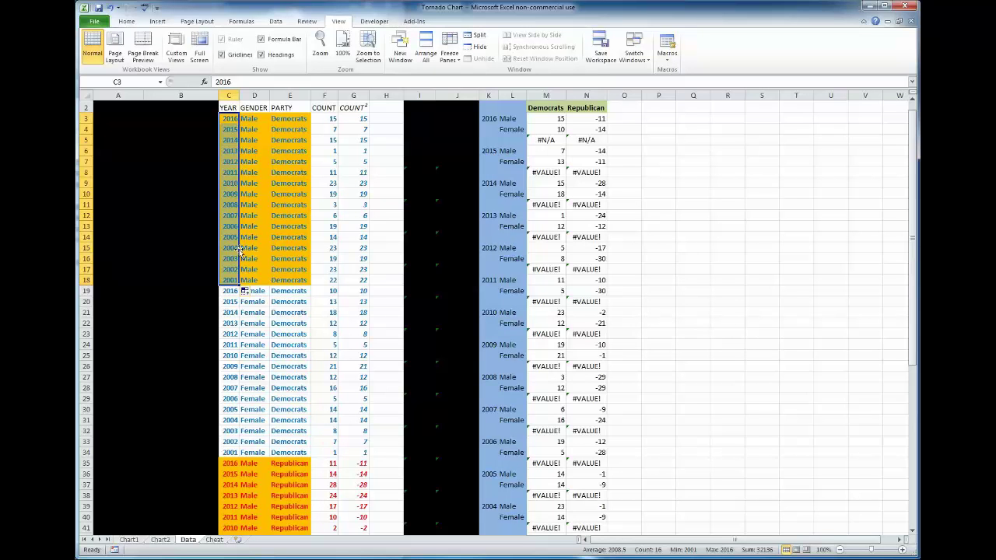
scroll(288, 448, "down", 8)
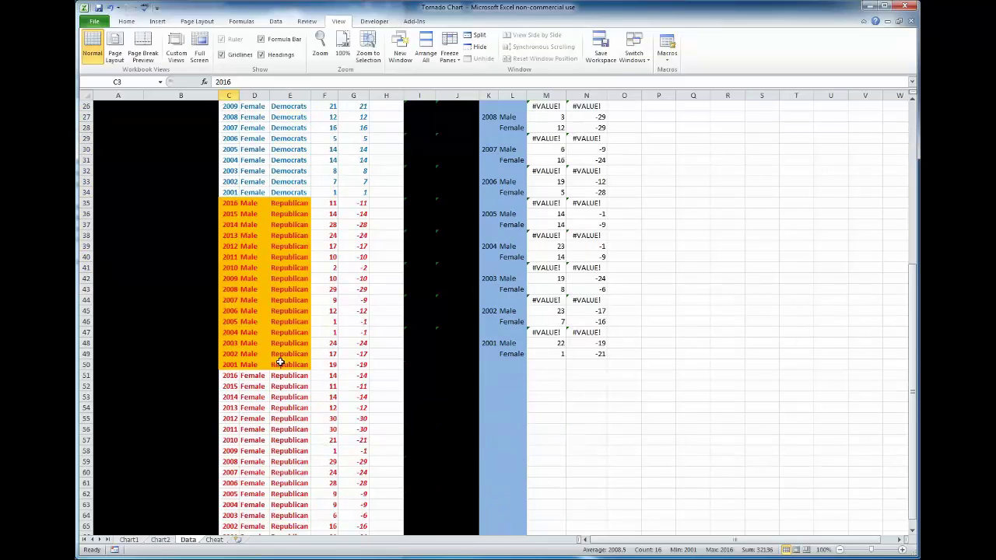
scroll(280, 362, "up", 7)
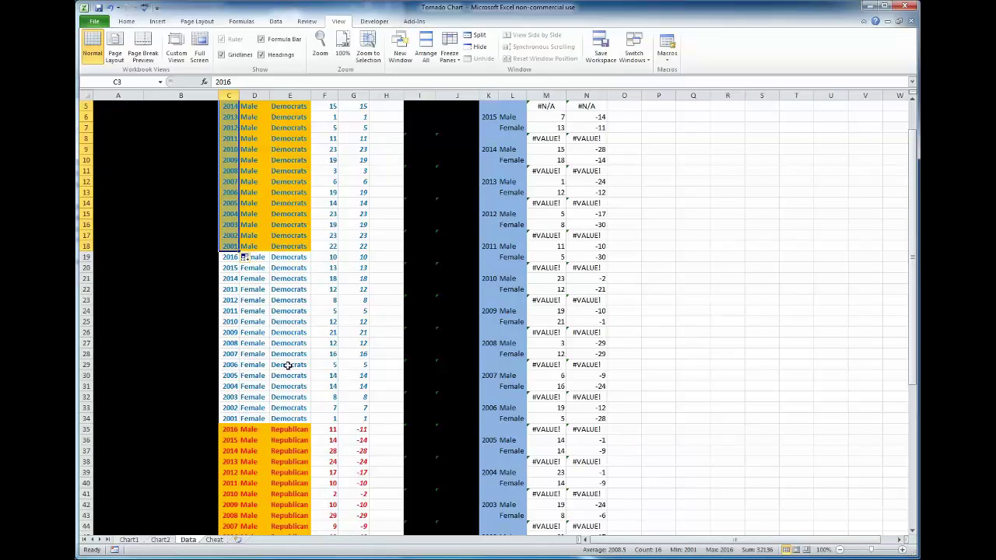
scroll(287, 353, "up", 2)
left_click(324, 129)
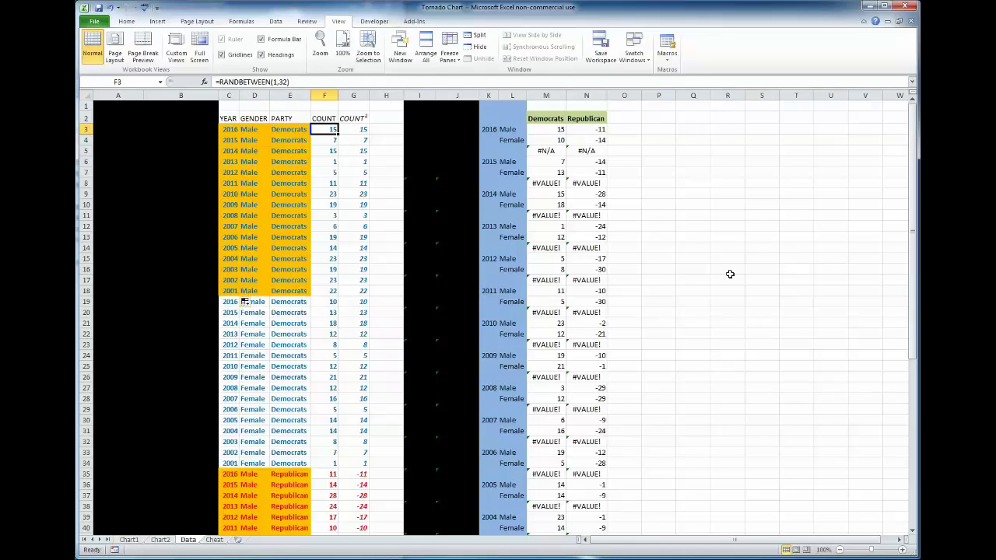
left_click(357, 132)
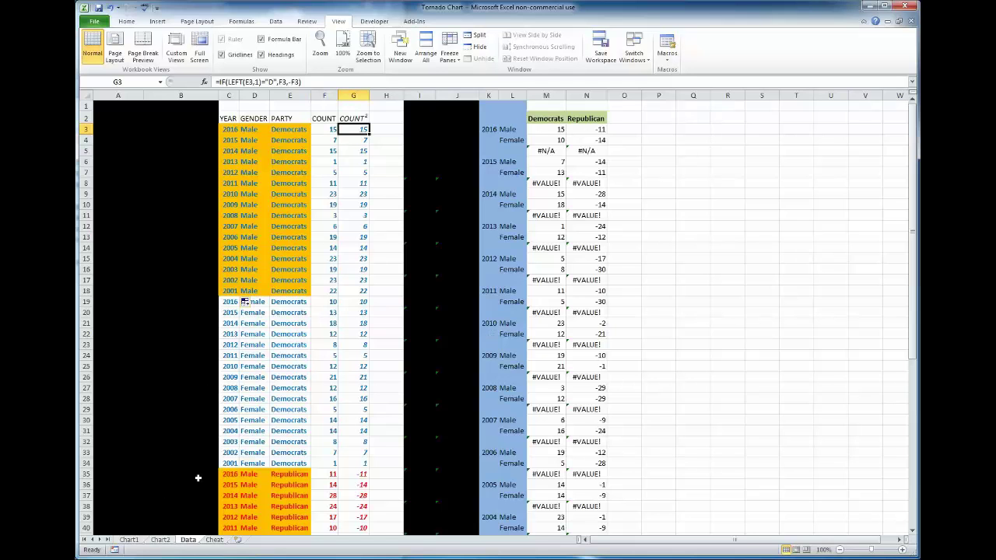
left_click(160, 539)
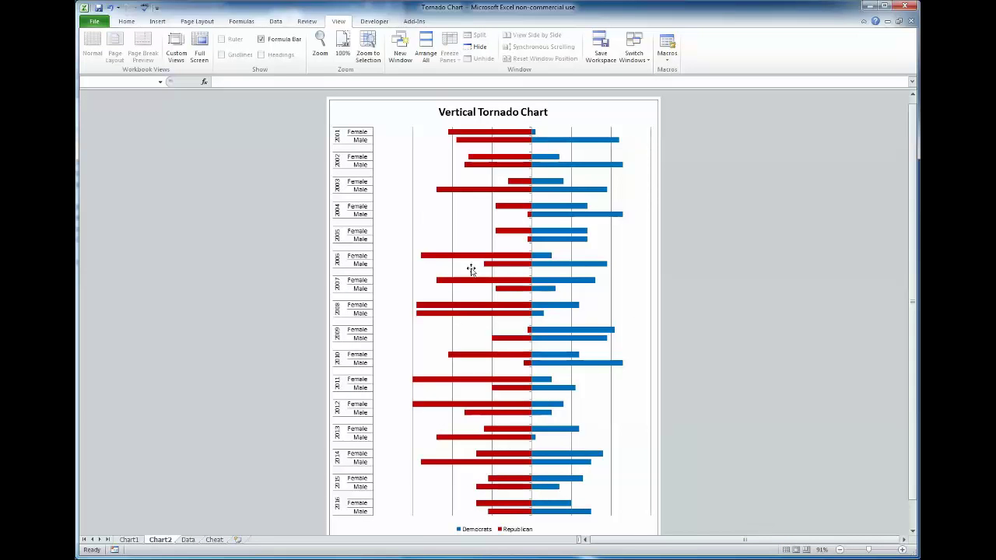
left_click(476, 132)
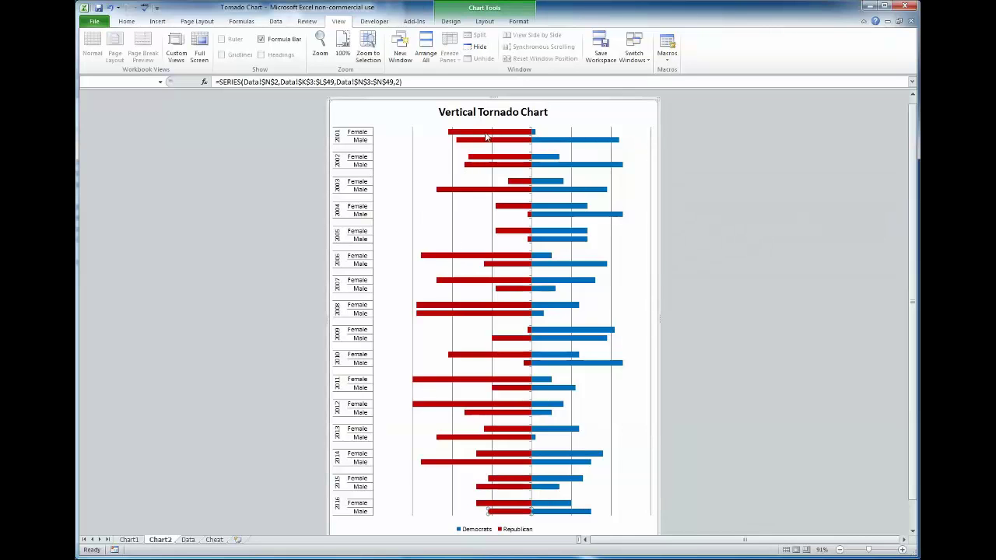
key("ctrl+Page_Down")
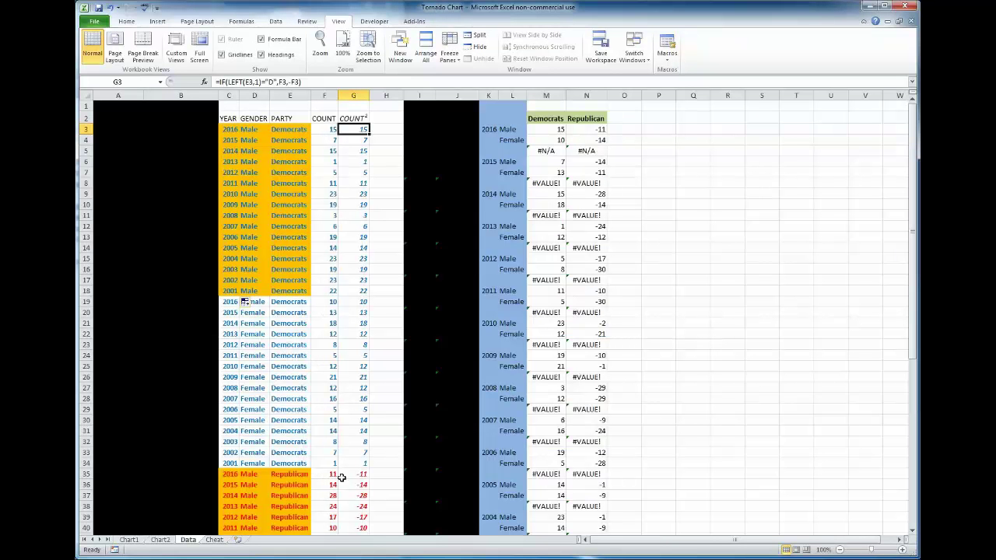
left_click(327, 474)
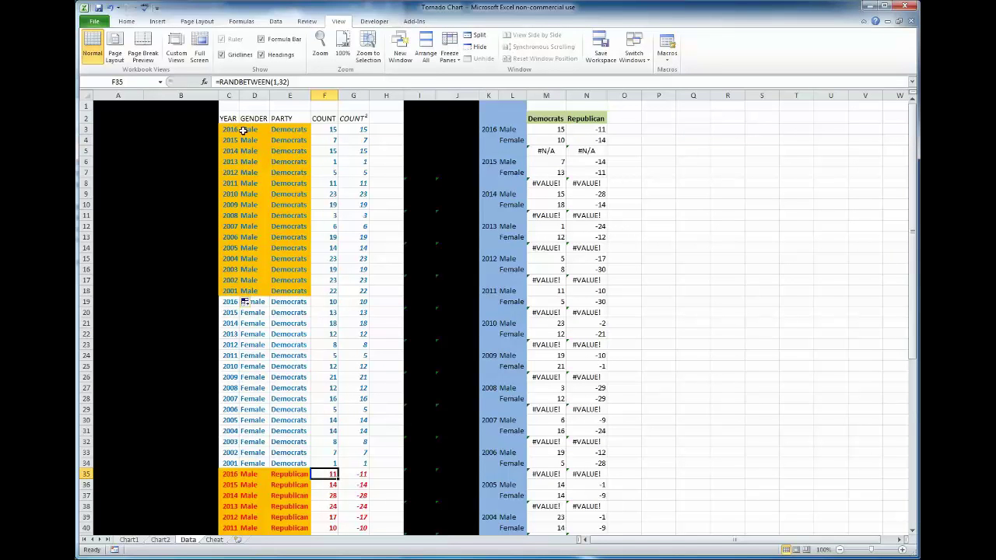
left_click(363, 473)
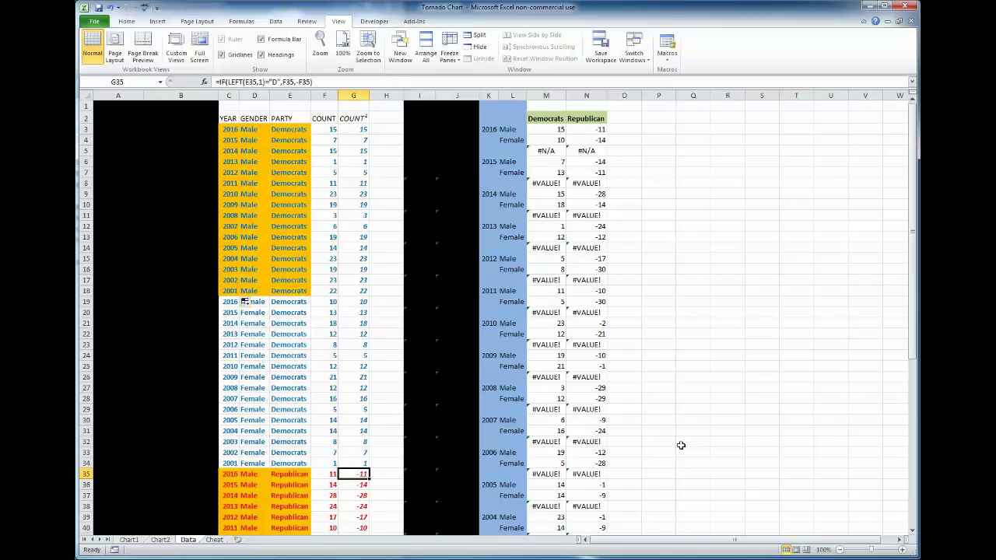
left_click(750, 379)
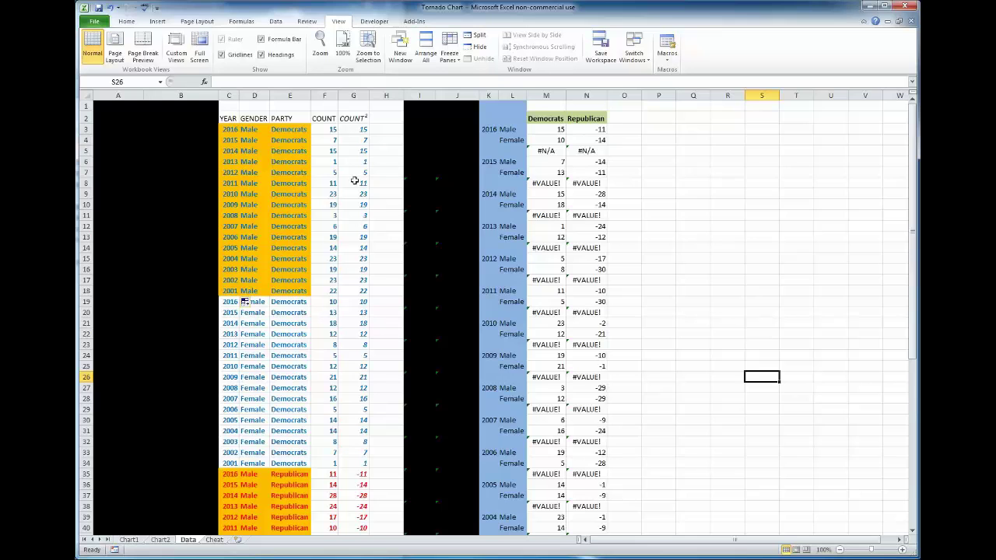
Review Chart2 and Chart1, then select G3:G26 on the Data sheet to check the signed counts
left_click(162, 540)
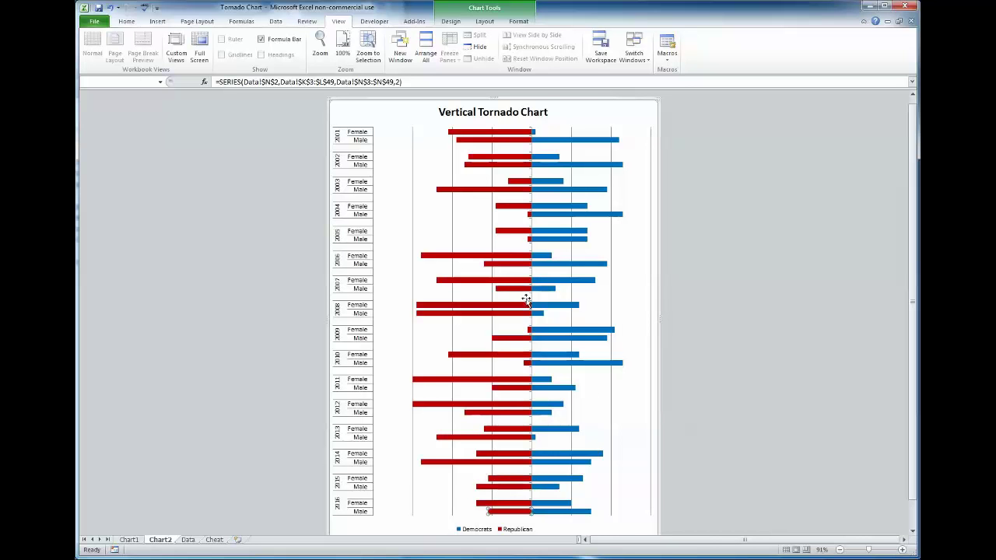
left_click(132, 540)
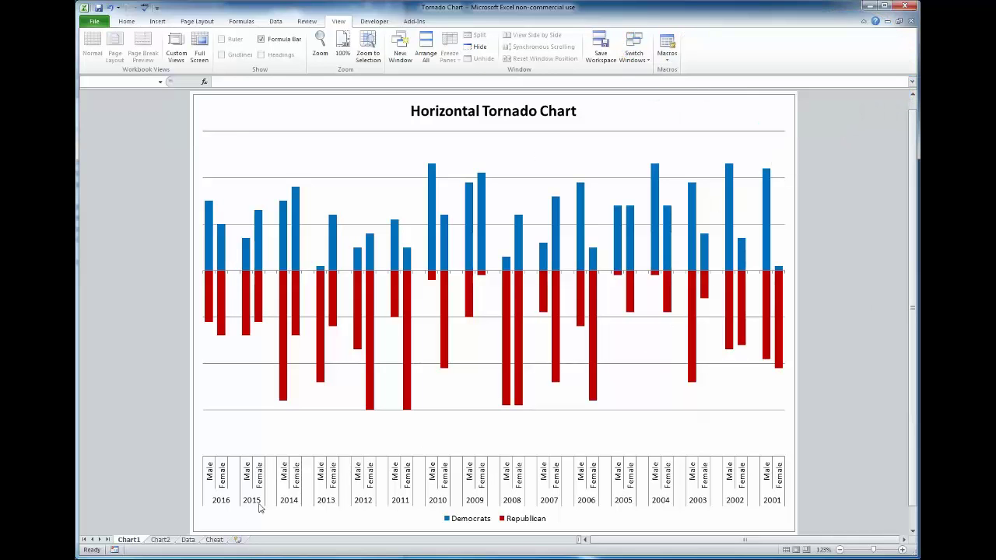
left_click(187, 539)
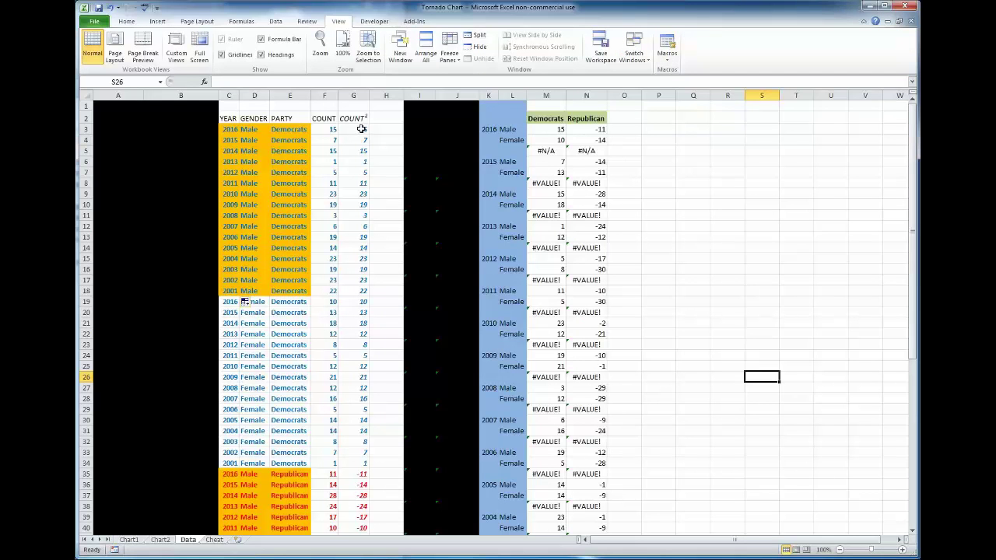
left_click_drag(361, 129, 358, 377)
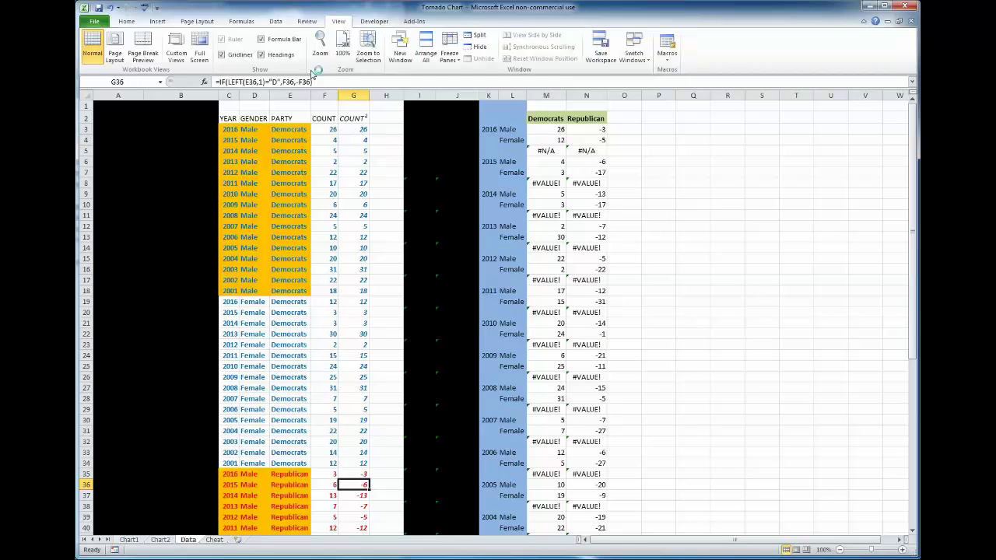
Re-commit G36's formula to recalculate, giving 2016 Male 32 Democrats and -14 Republican
left_click(321, 82)
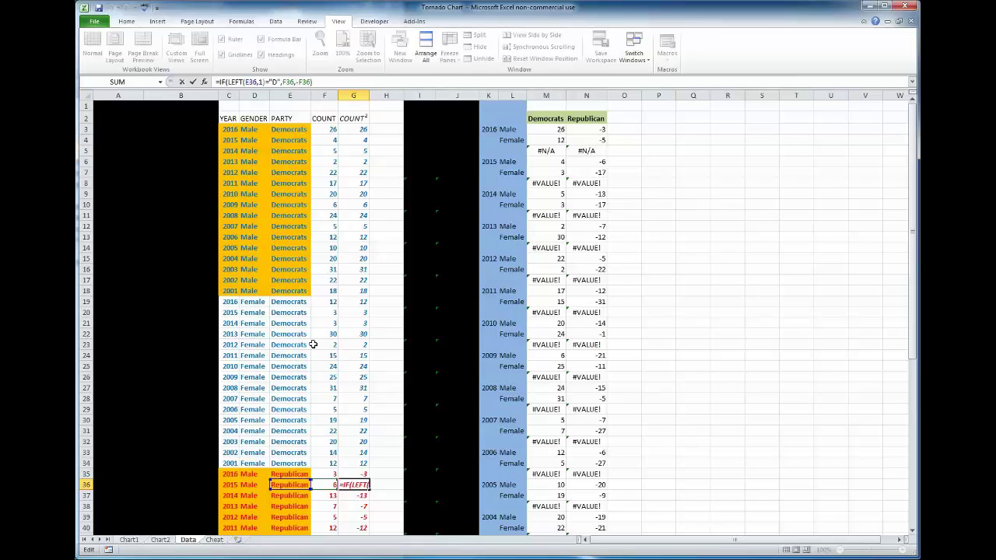
key("Return")
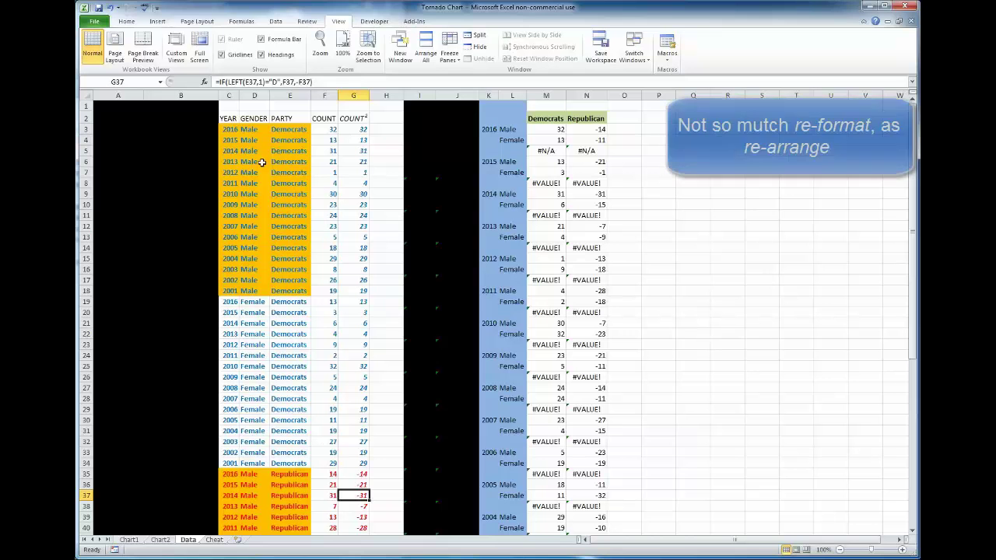
Highlight the Democrats/Republican headers and 2016 Male/Female labels, then show the Chart2 vertical chart
left_click(697, 215)
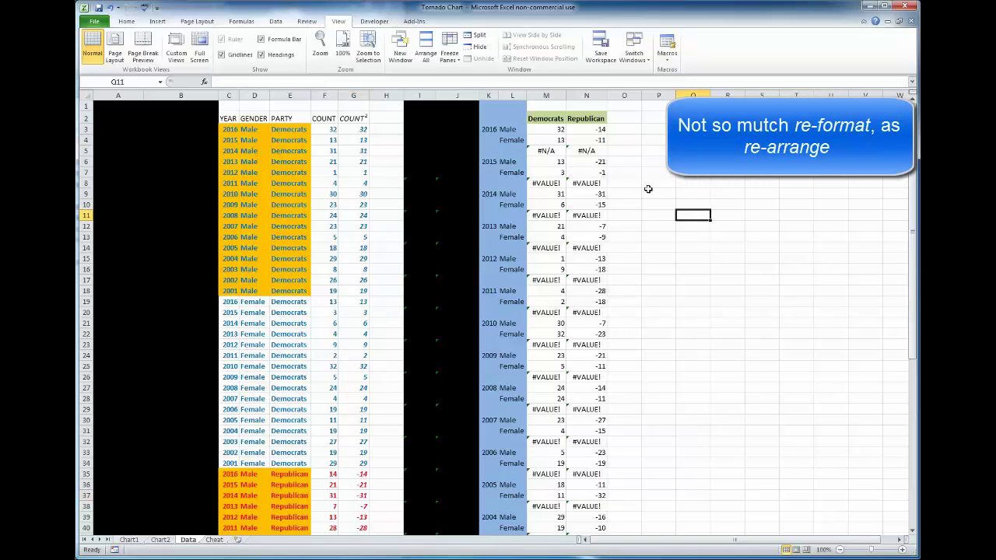
left_click(540, 118)
left_click_drag(540, 119, 576, 118)
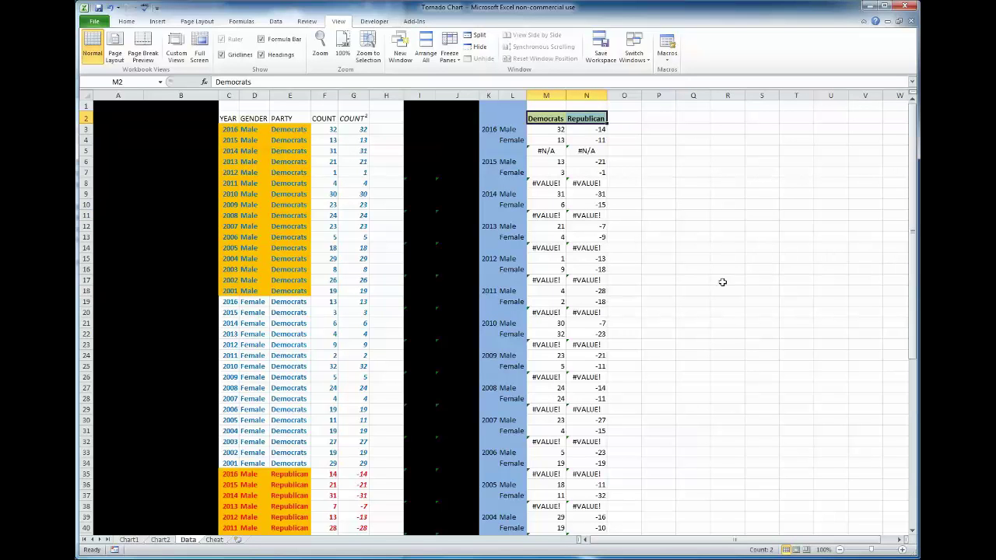
left_click(720, 280)
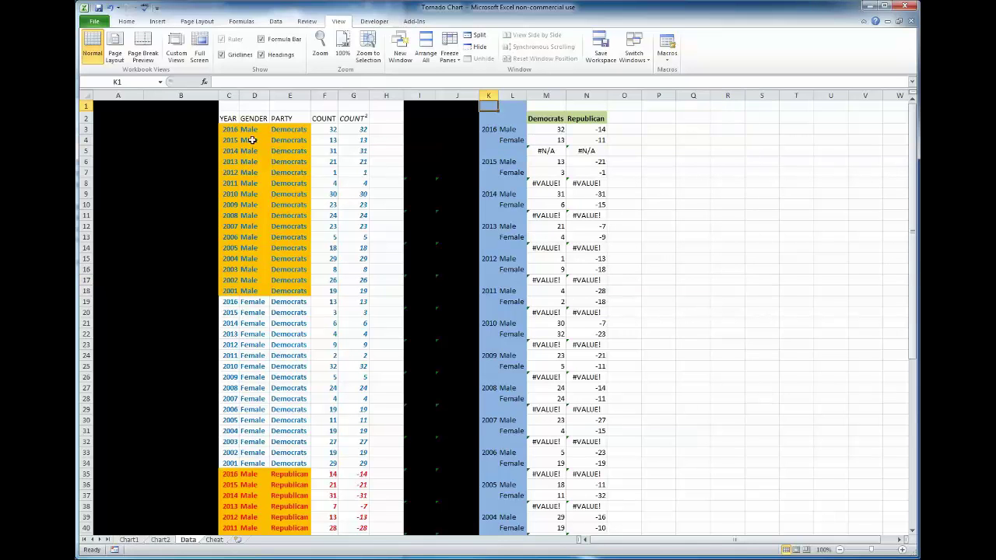
left_click_drag(507, 129, 588, 151)
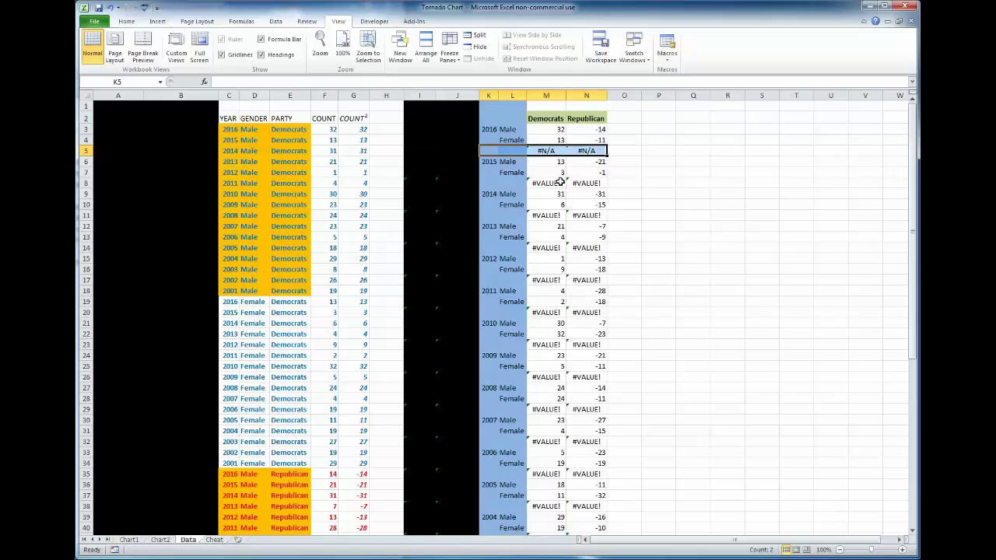
left_click(160, 539)
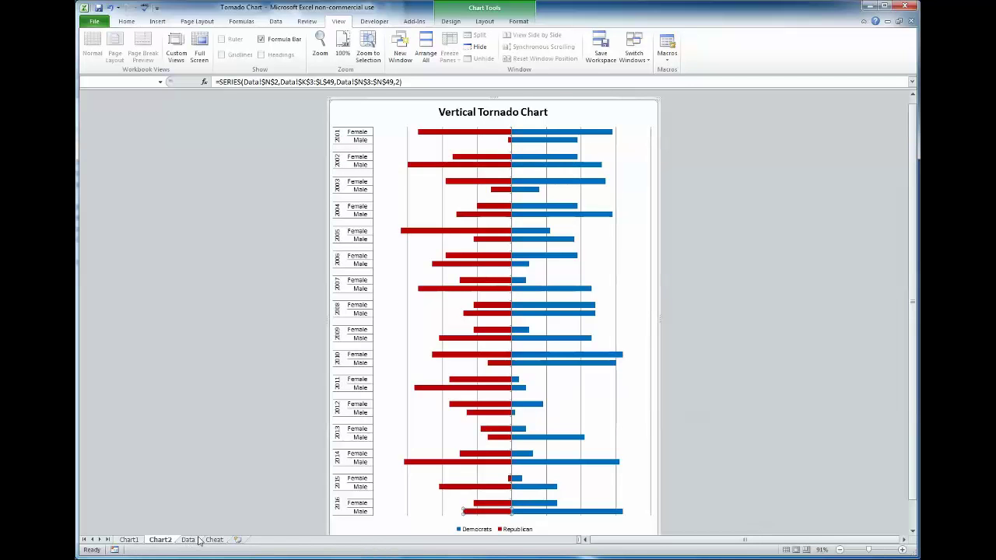
On the Data sheet, inspect row 5 and the column K year labels, then regenerate the counts
left_click(189, 539)
left_click_drag(484, 151, 498, 129)
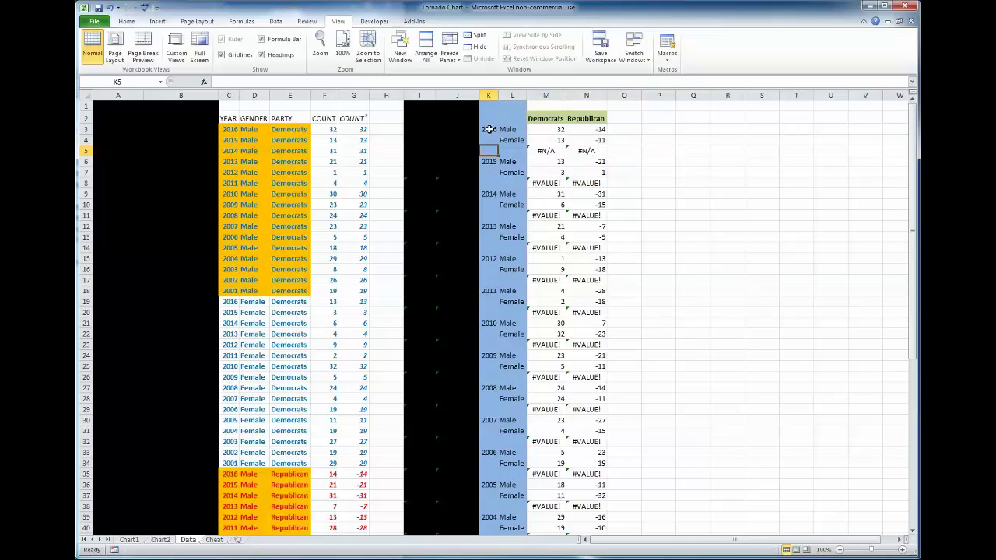
left_click(489, 102)
key("Return")
key("Return")
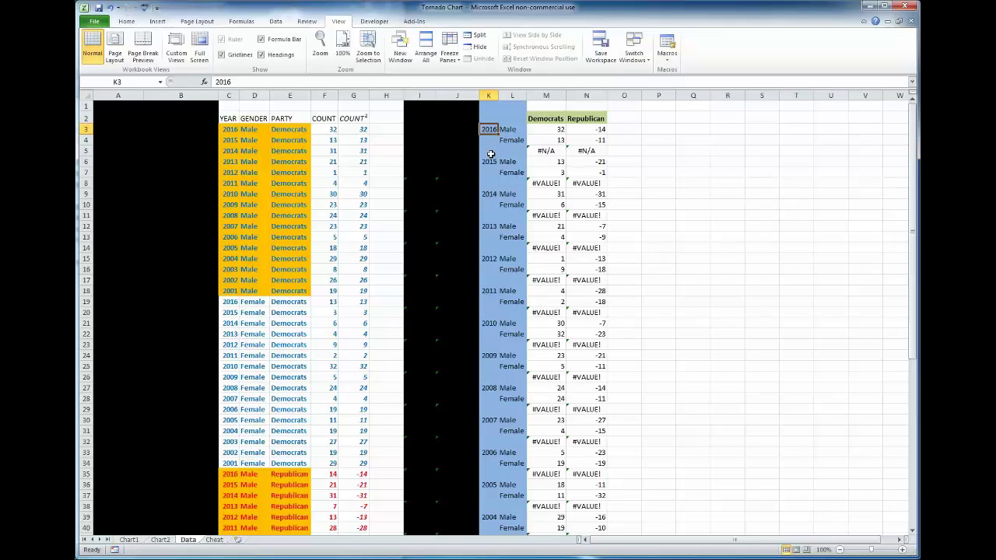
key("Return")
key("Return")
key("Return")
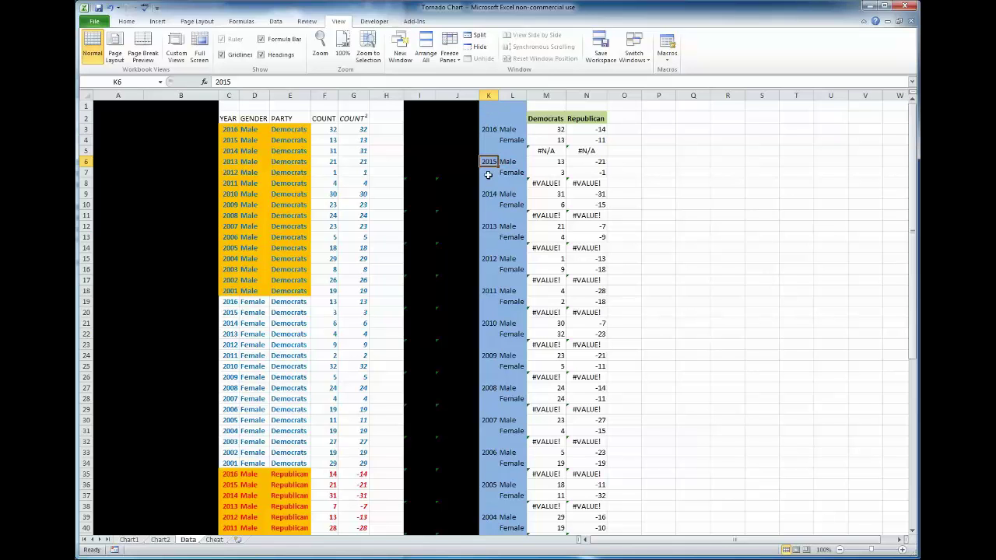
left_click_drag(488, 107, 496, 381)
scroll(693, 423, "up", 7)
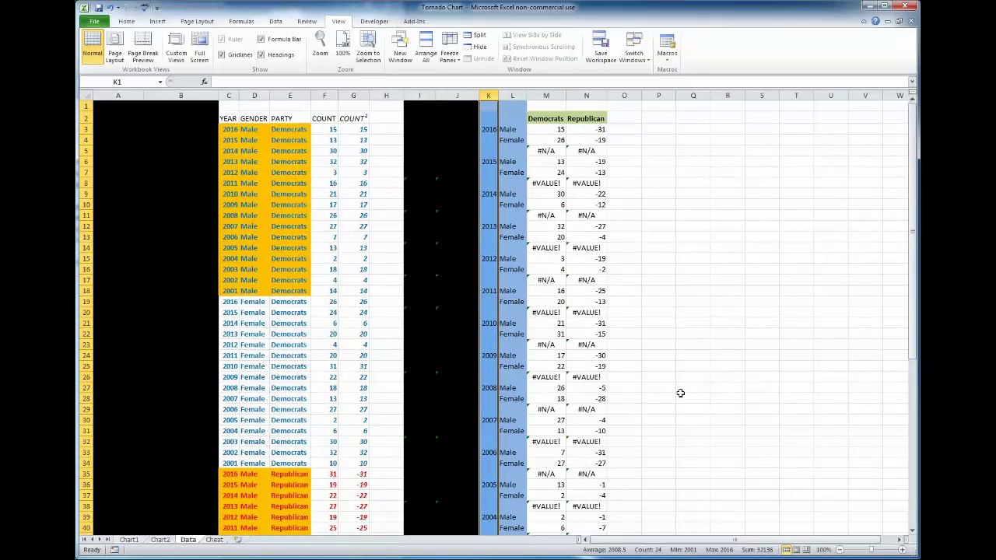
key("ctrl+z")
Flip between Chart1 and Chart2 to compare the new counts, ending on the vertical chart
left_click(754, 324)
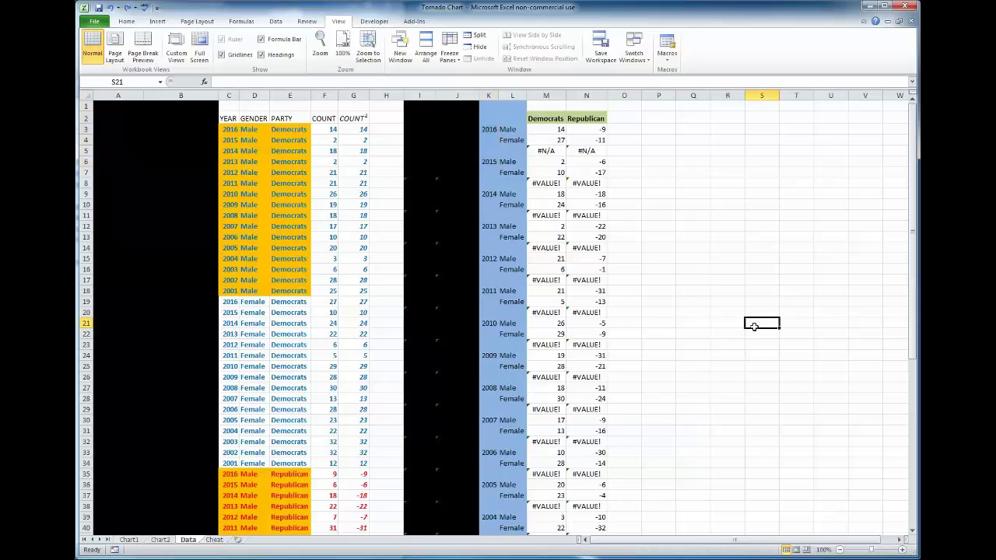
left_click(138, 540)
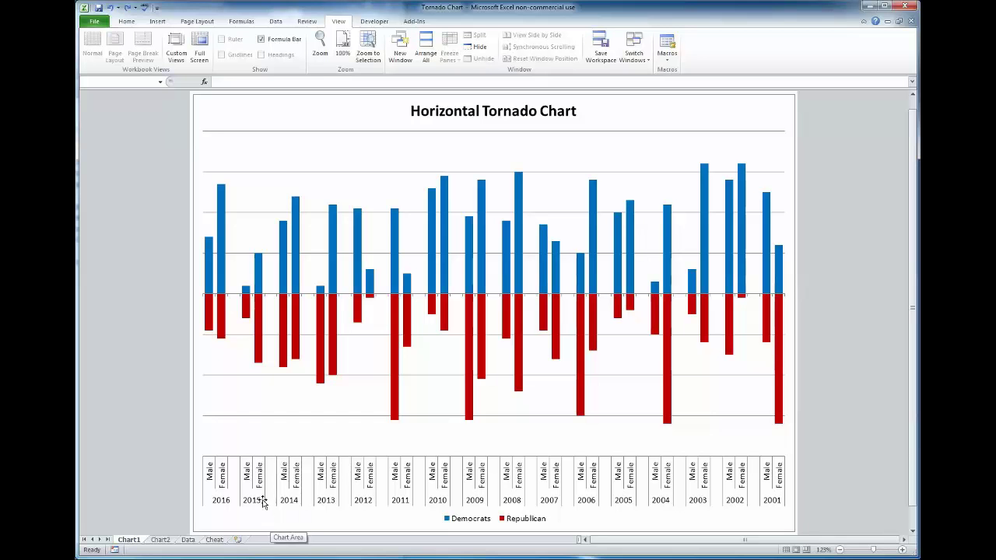
left_click(160, 540)
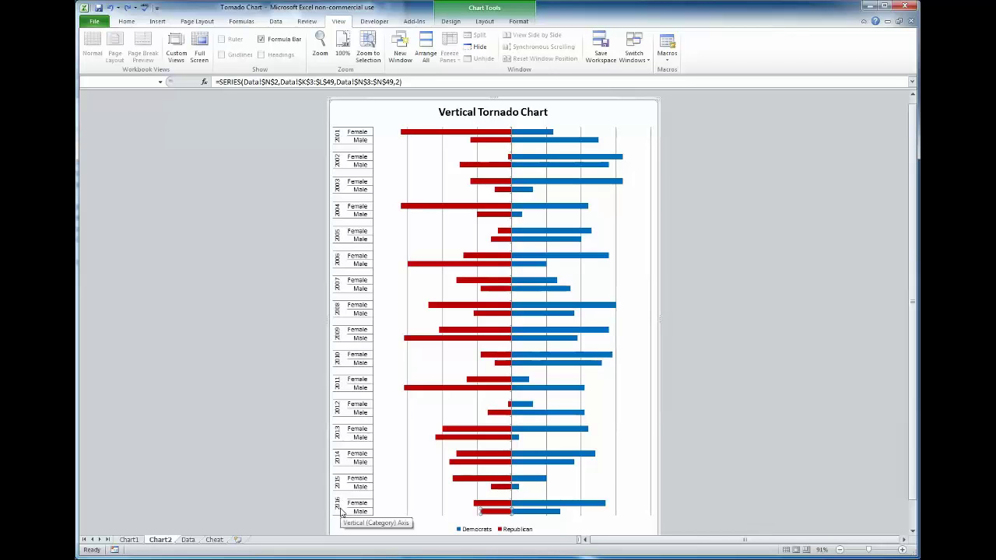
left_click(129, 540)
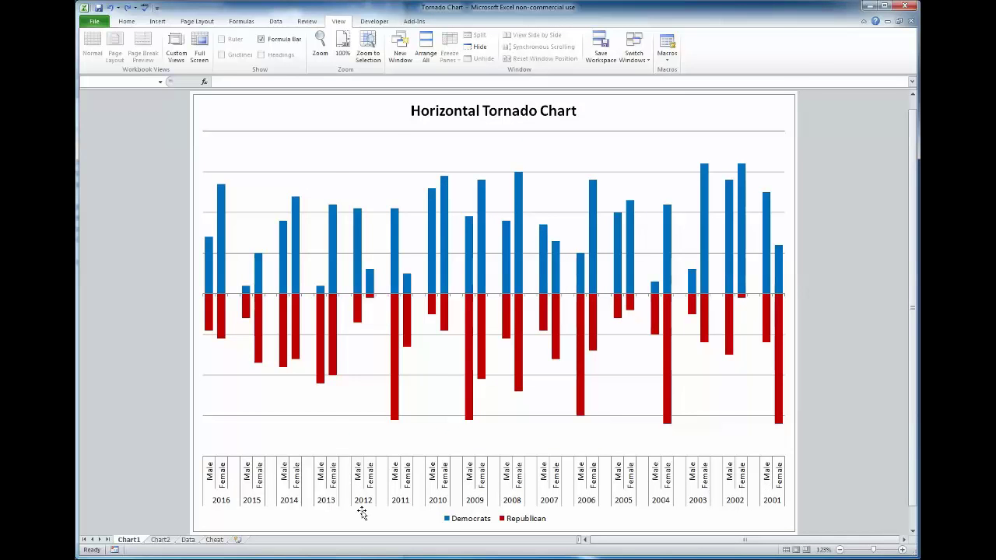
left_click(160, 540)
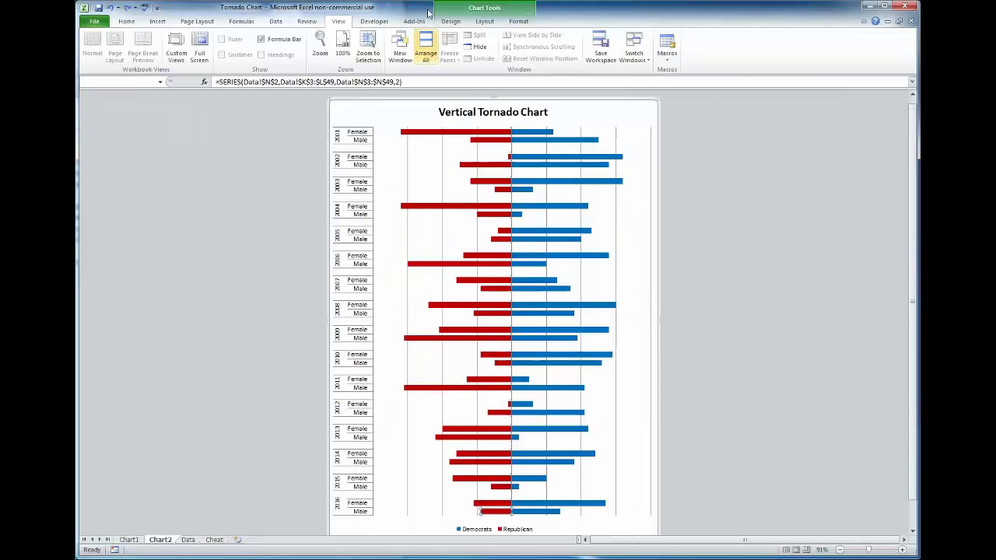
Open a second workbook window, tile both, and show the Data sheet in the right one
left_click(406, 45)
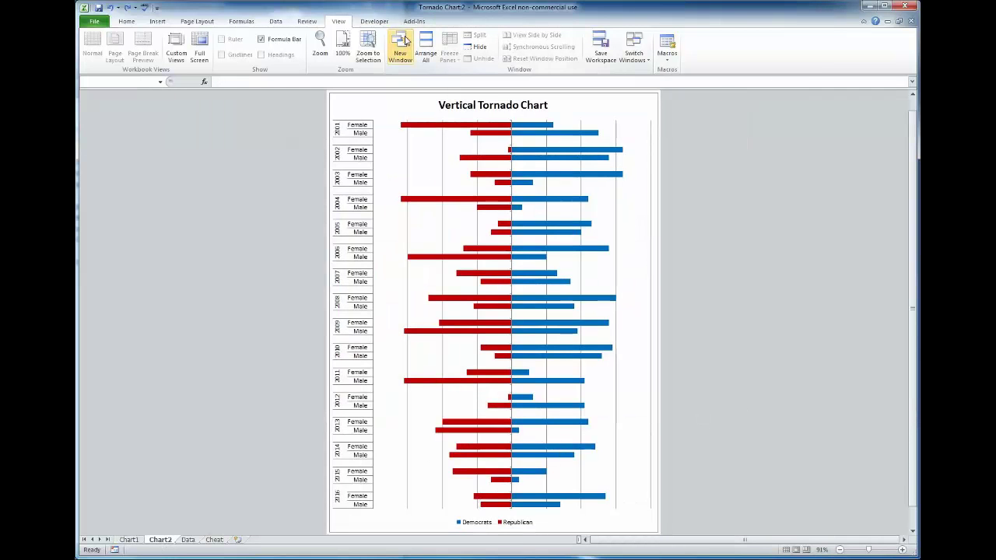
left_click(425, 48)
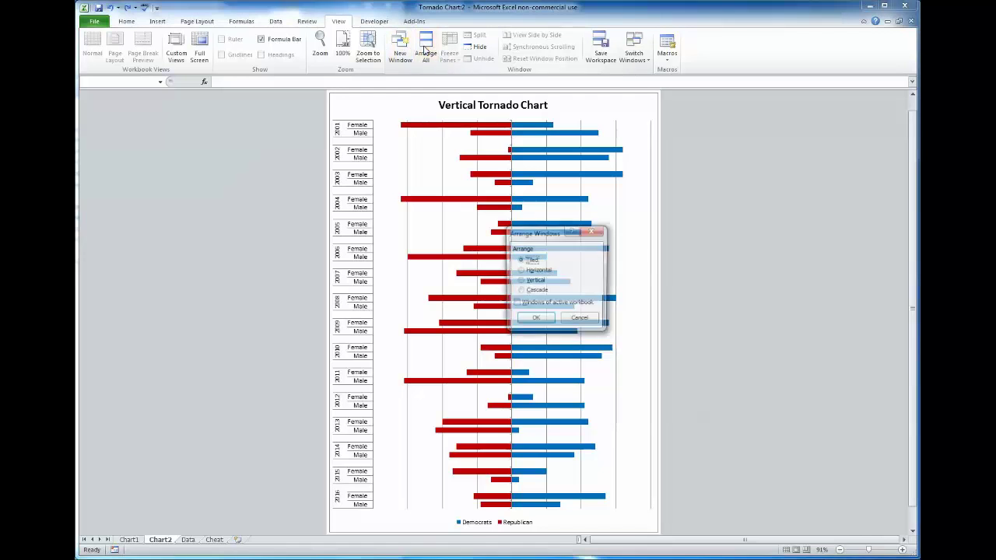
left_click(535, 322)
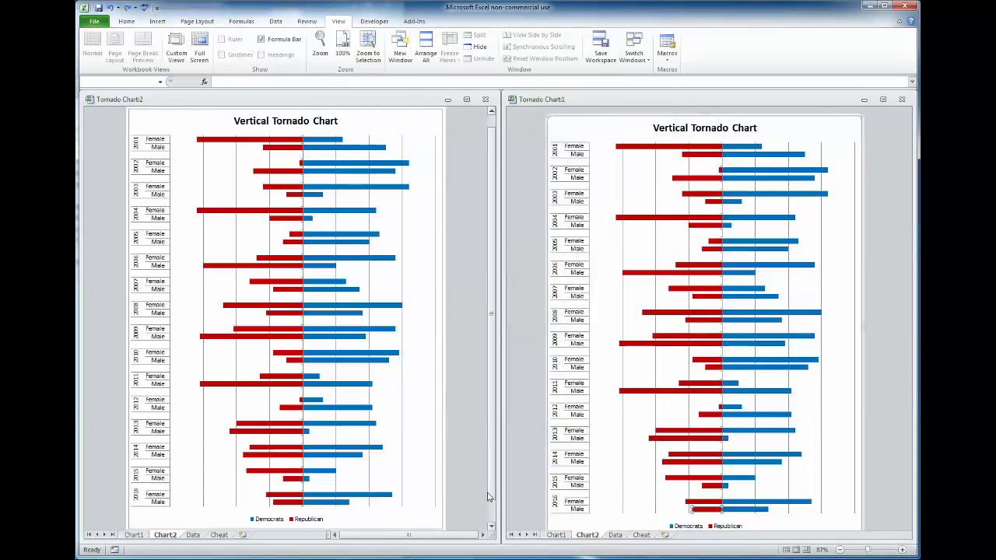
left_click(614, 535)
left_click(179, 512)
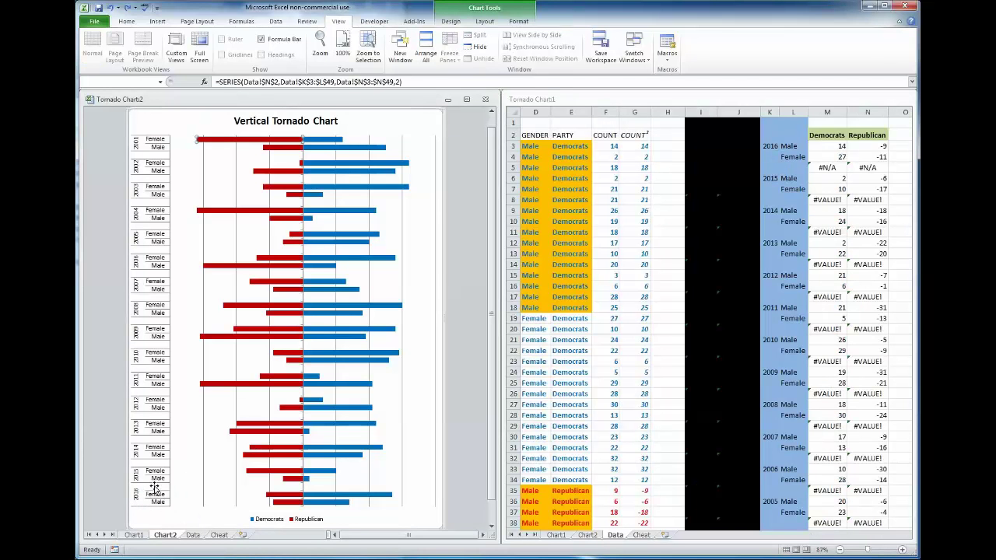
left_click(768, 167)
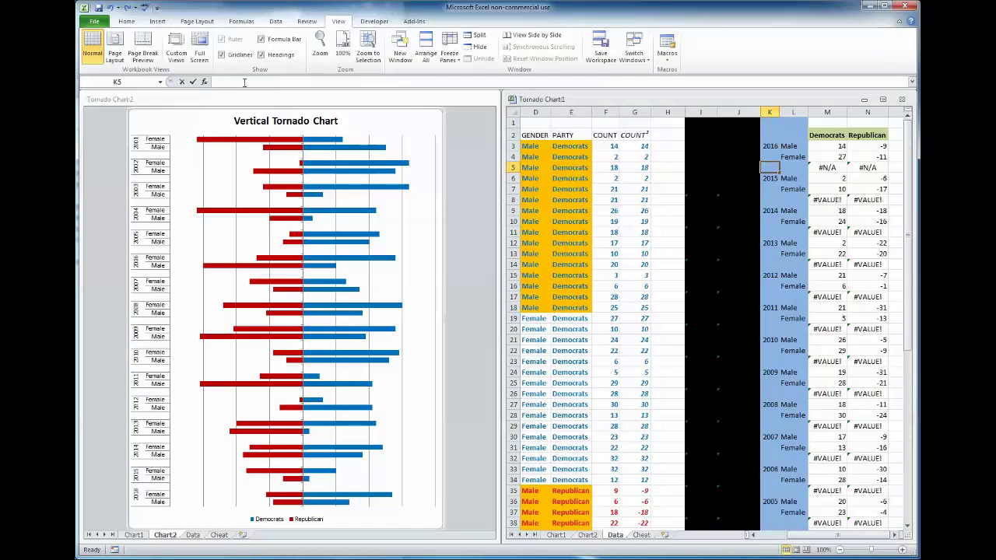
Test typing 'anythinkg' into K5, clear it, then select the 2016 year cells K3:K4
left_click(242, 86)
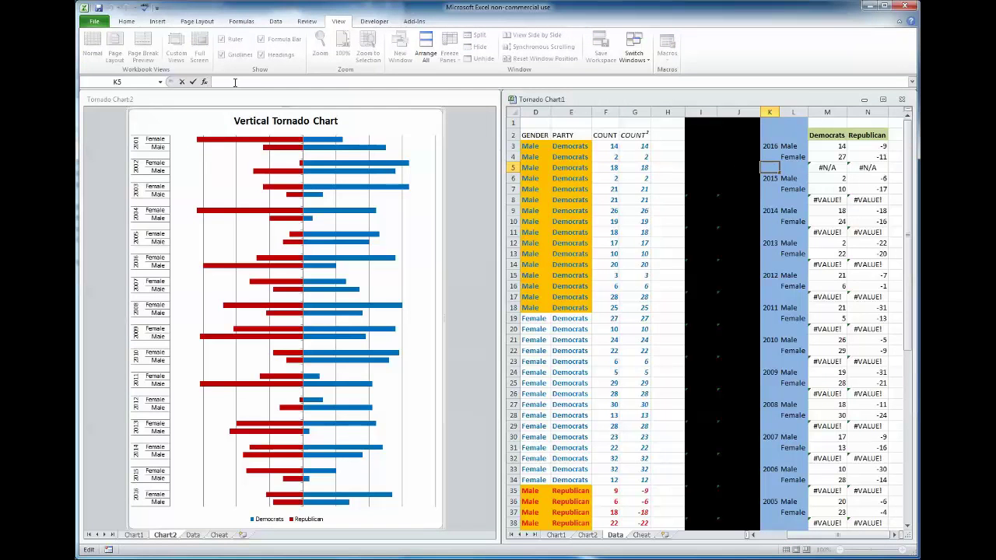
left_click(773, 201)
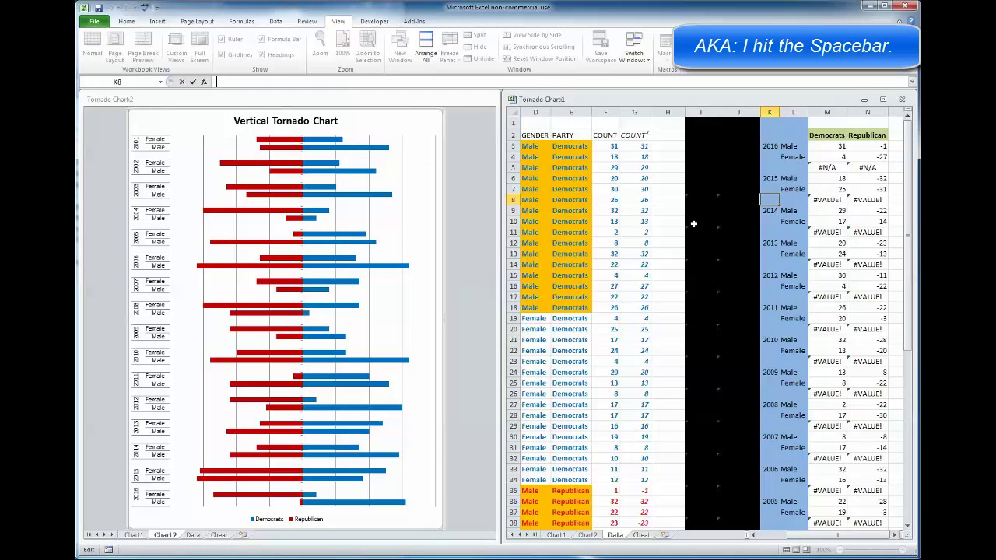
key("Return")
key("Up")
key("Up")
key("Up")
key("Up")
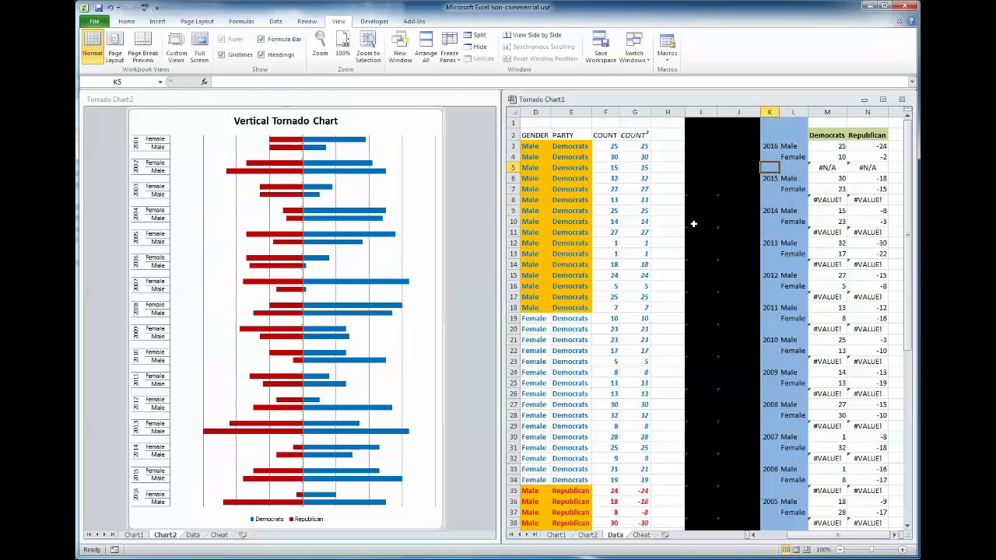
type("any")
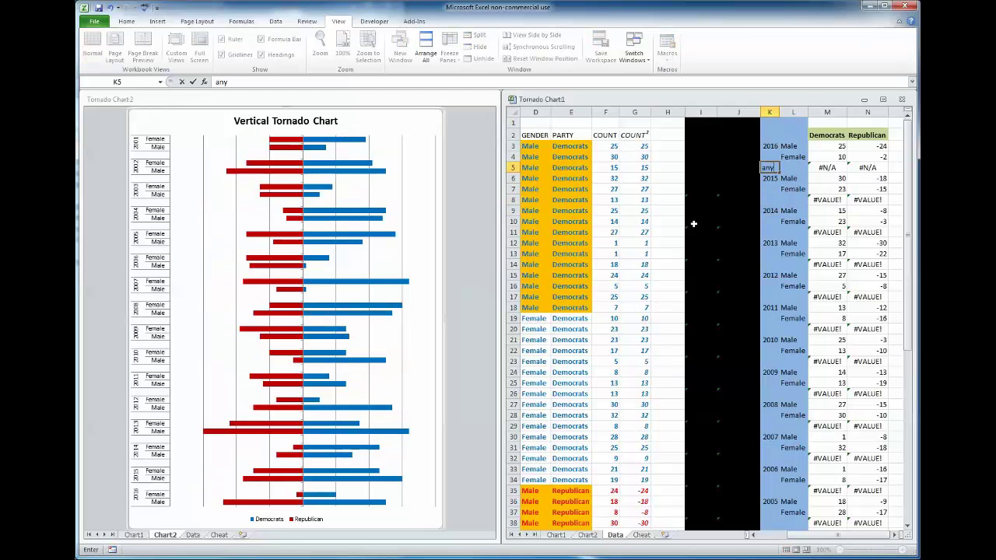
type("thinkg")
key("Return")
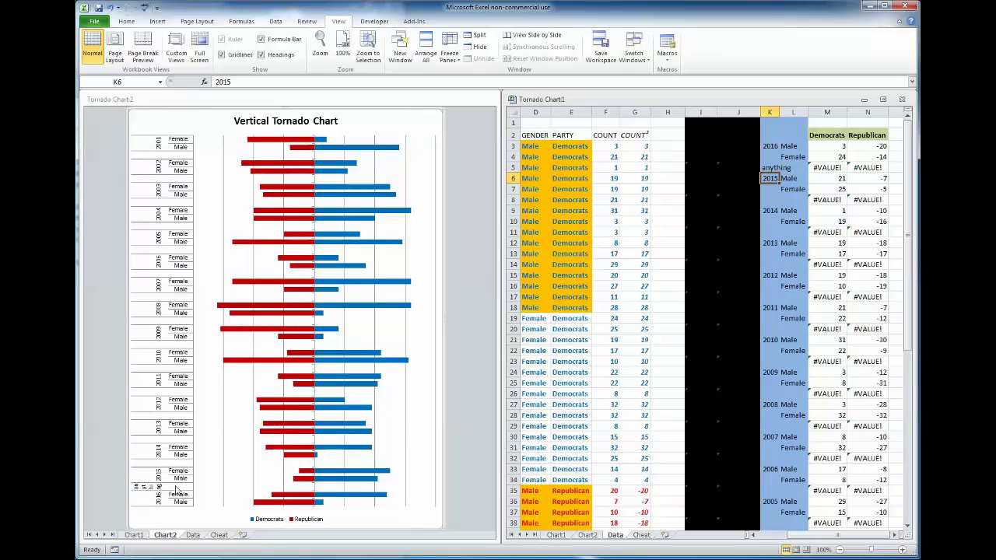
left_click(774, 168)
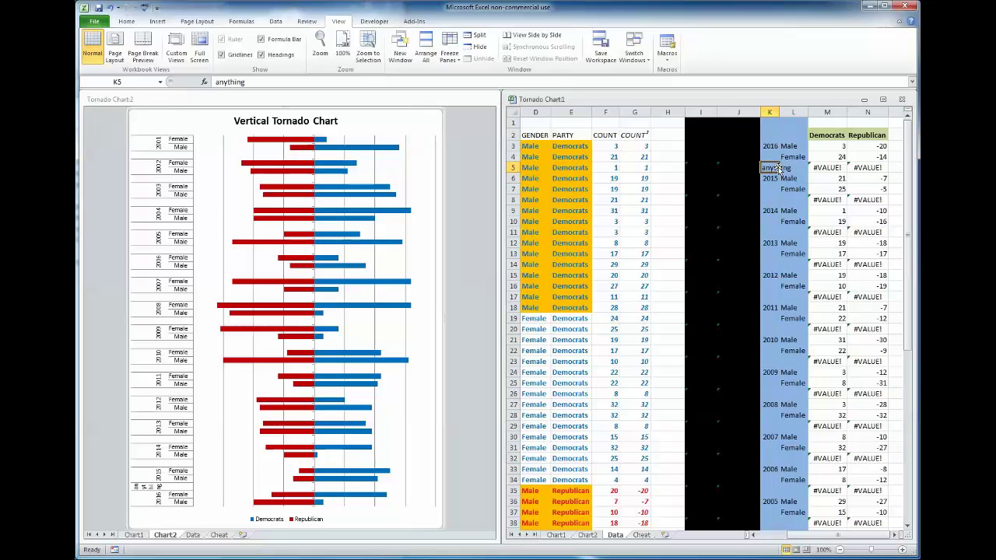
key("Delete")
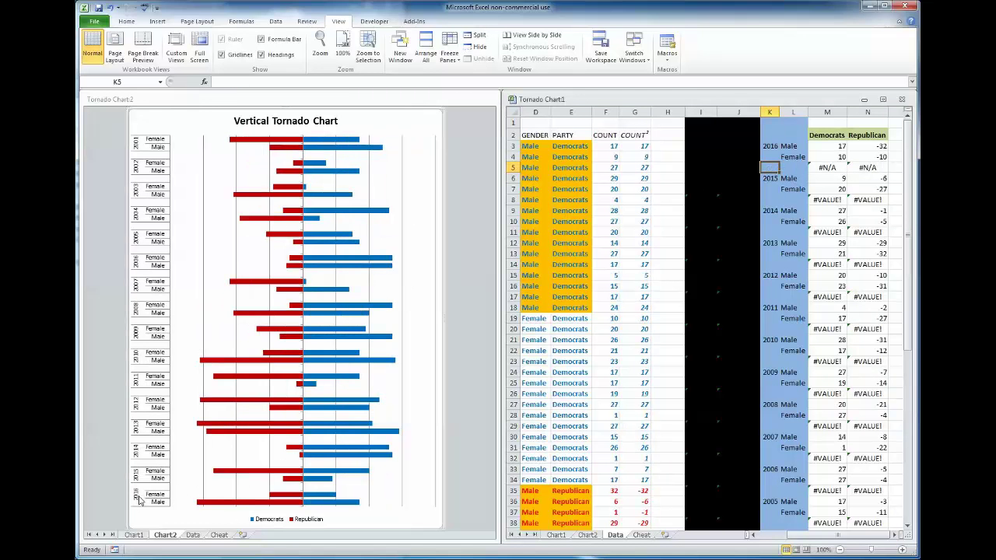
left_click_drag(769, 147, 867, 200)
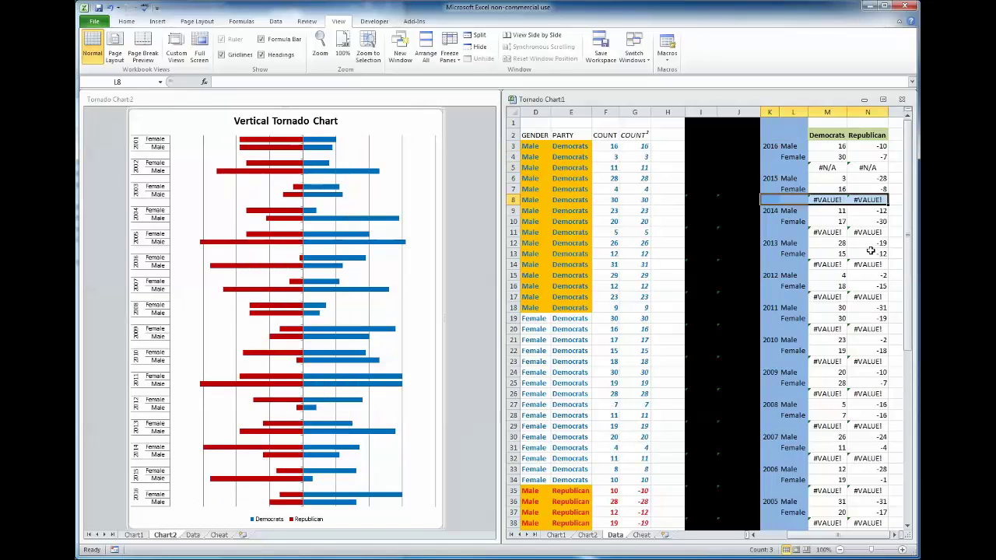
left_click(900, 308)
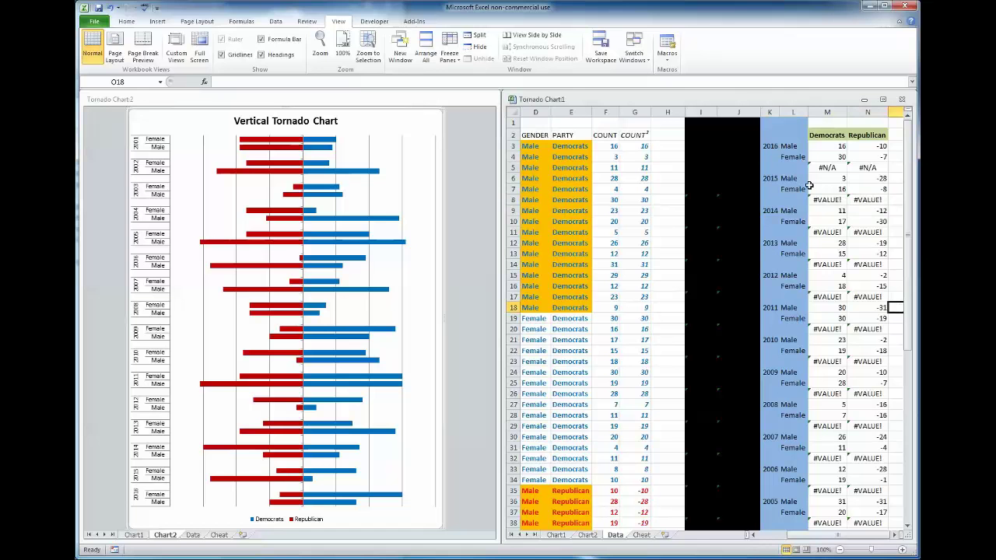
left_click(770, 147)
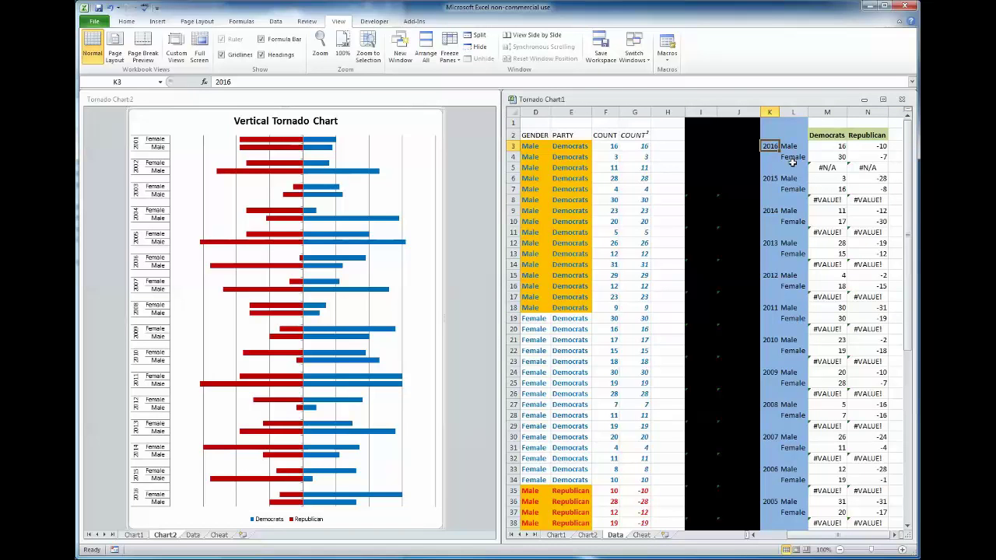
scroll(787, 158, "right", 3)
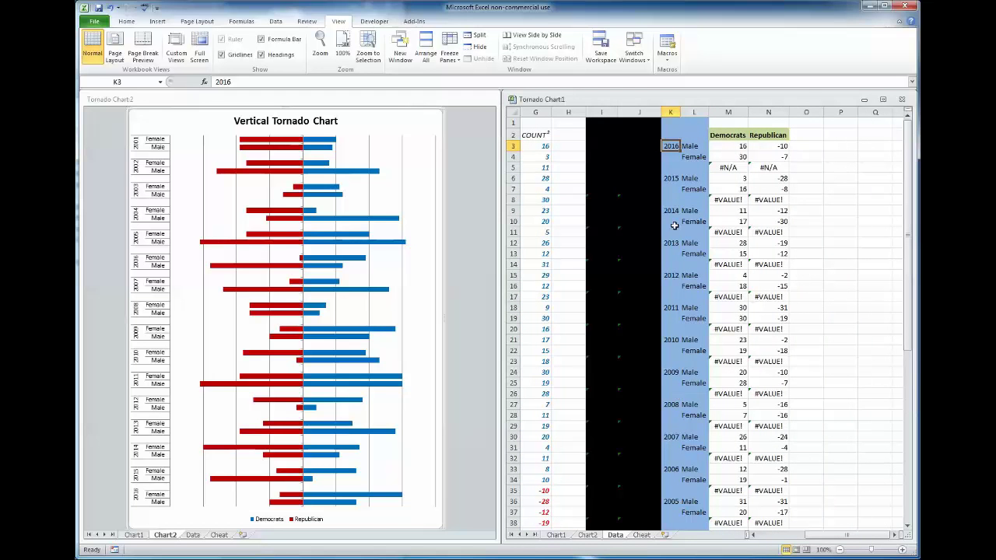
left_click(694, 148)
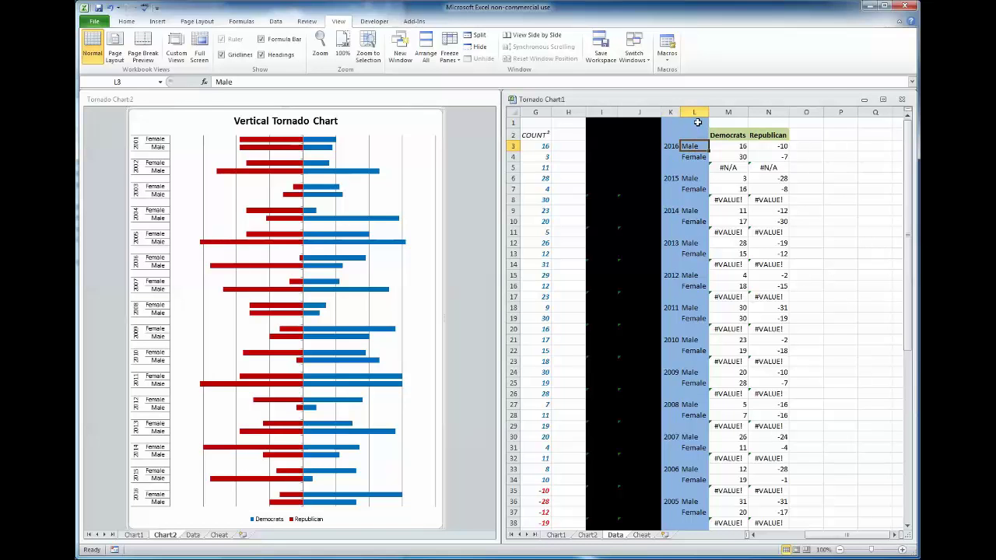
left_click(833, 232)
left_click(745, 135)
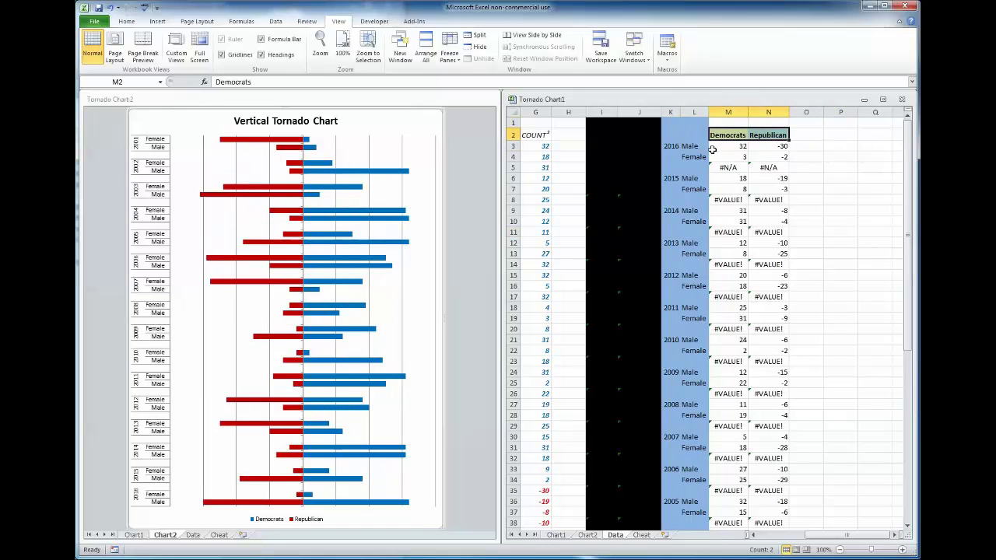
left_click_drag(734, 135, 758, 137)
left_click(732, 135)
left_click(862, 254)
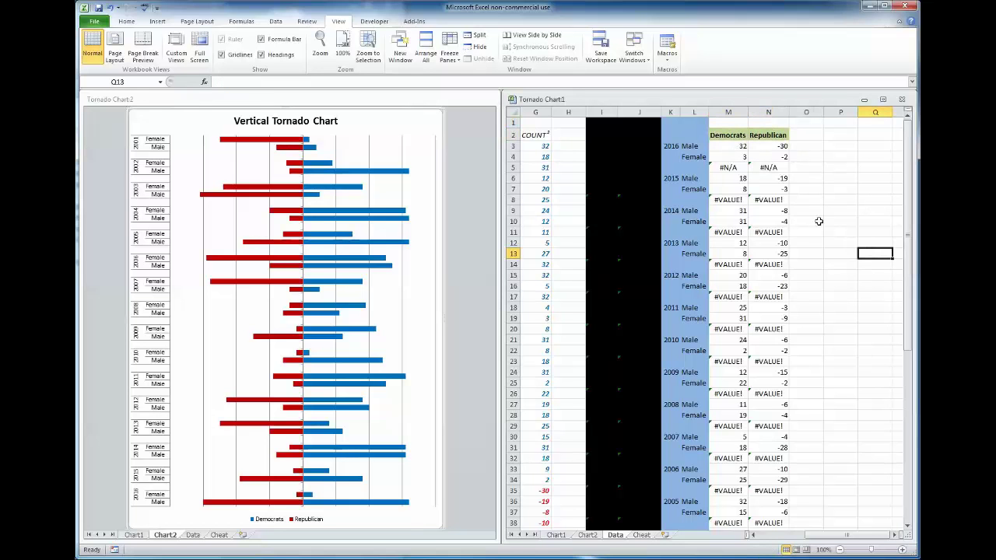
left_click(729, 146)
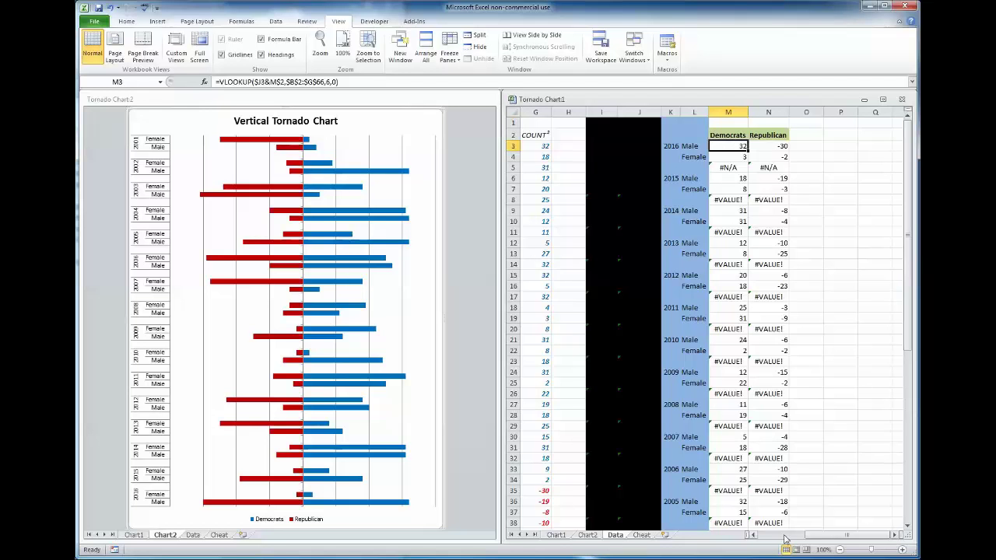
left_click_drag(825, 536, 801, 536)
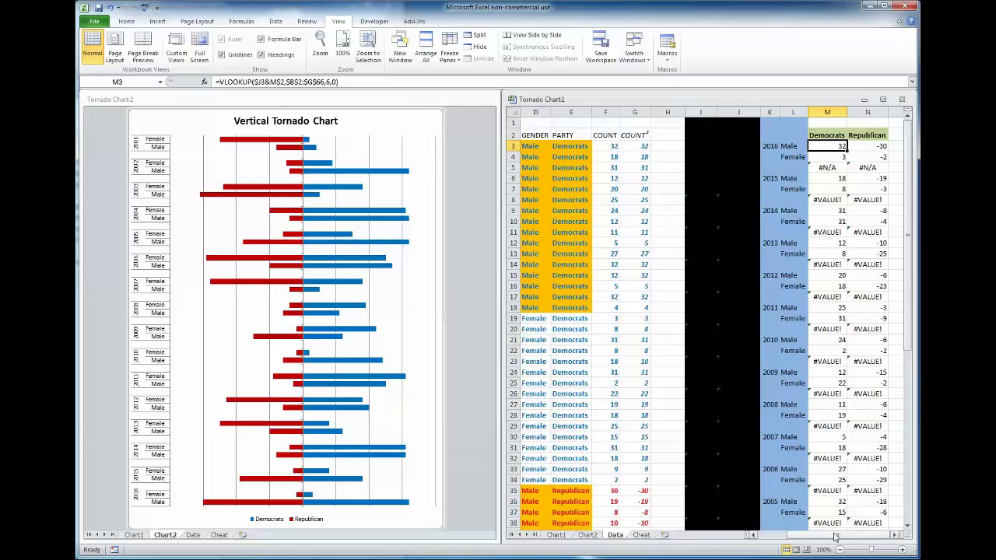
left_click_drag(708, 109, 737, 111)
right_click(735, 115)
left_click(126, 22)
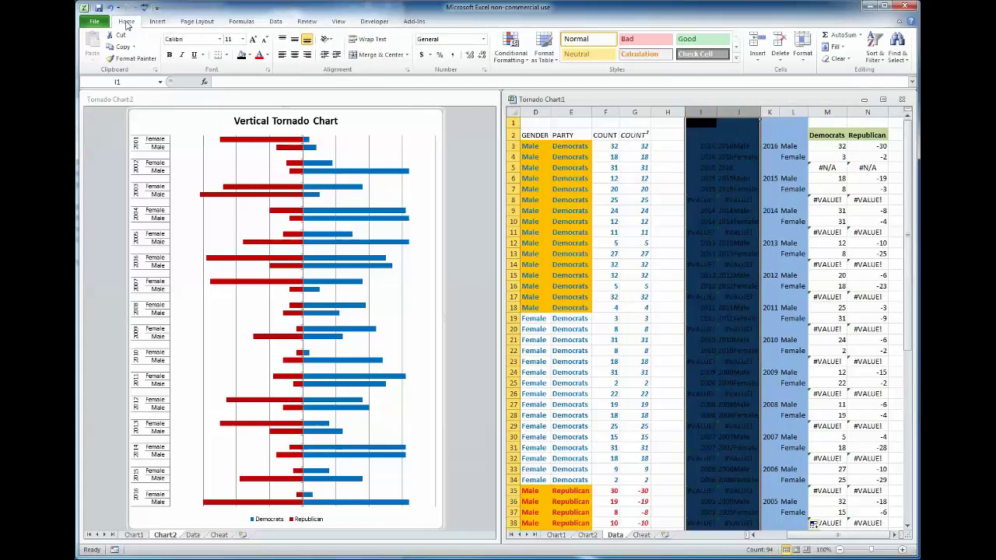
left_click(249, 54)
left_click(245, 81)
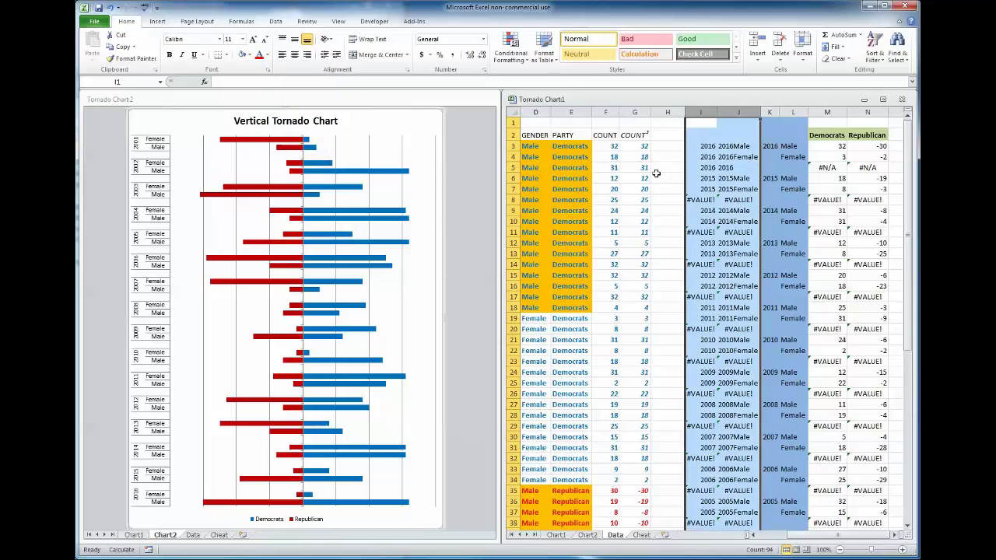
left_click(667, 133)
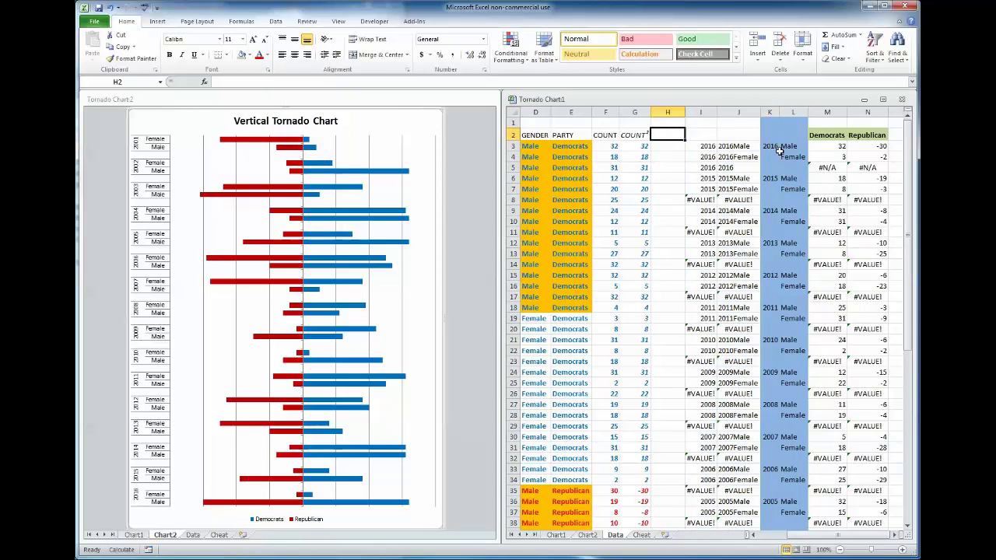
left_click(770, 146)
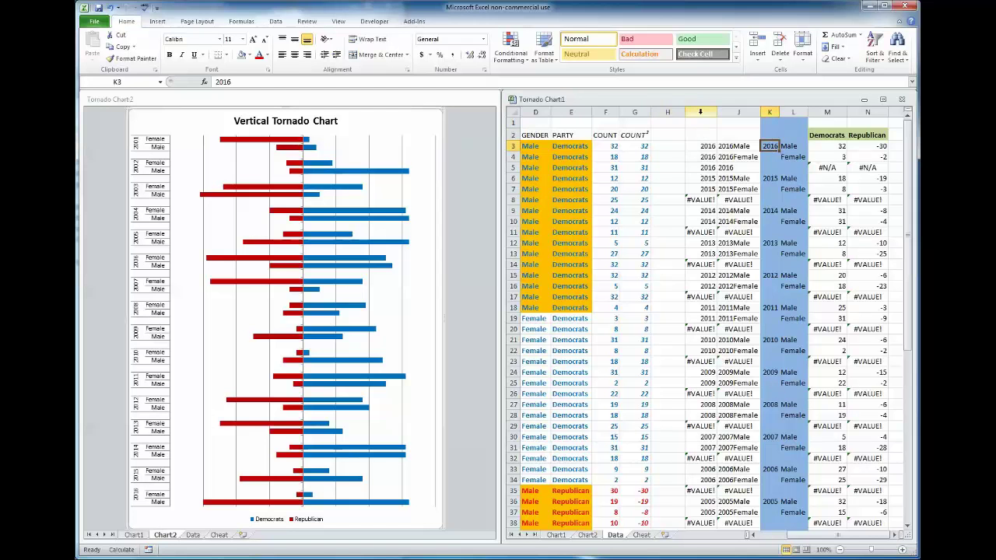
left_click(706, 145)
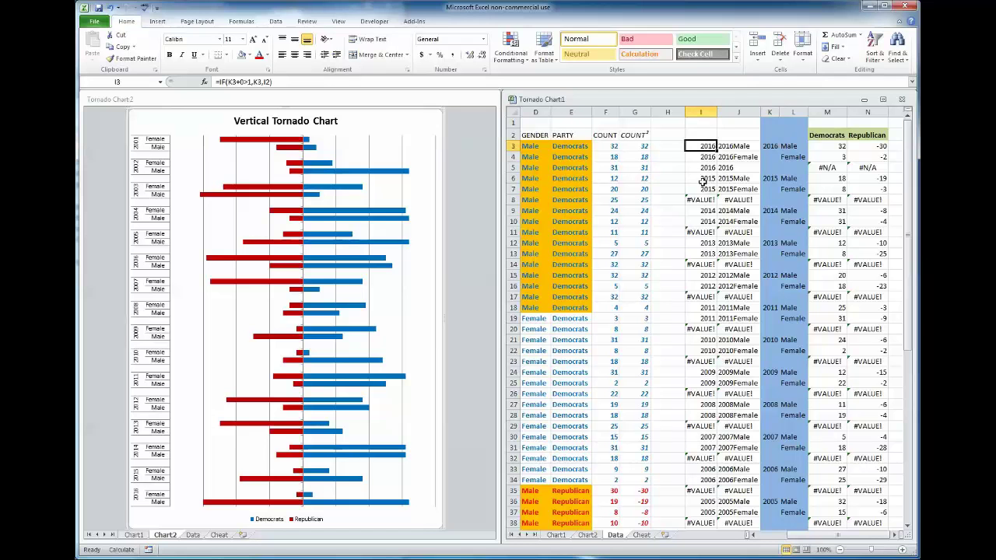
left_click(292, 81)
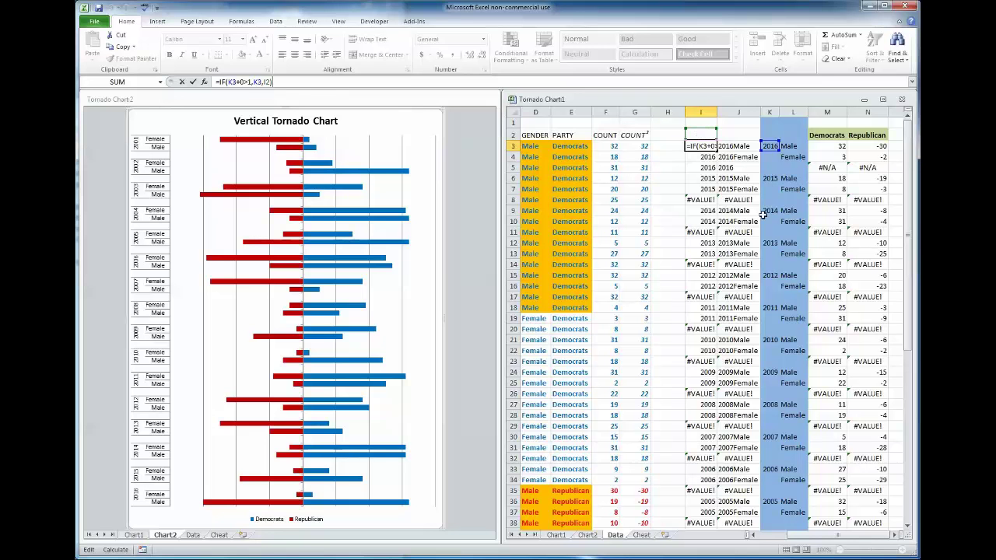
key("Return")
left_click(703, 147)
left_click(770, 147)
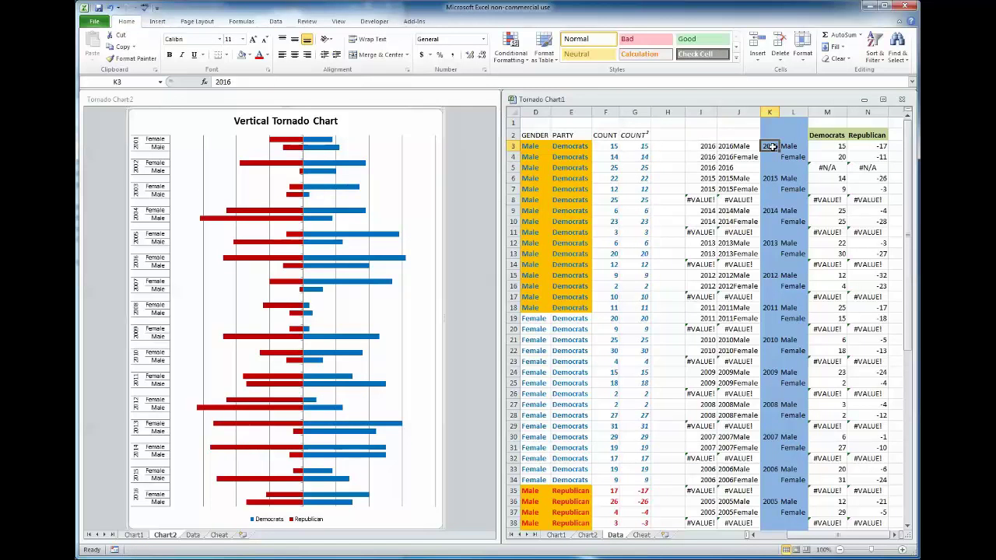
left_click(705, 146)
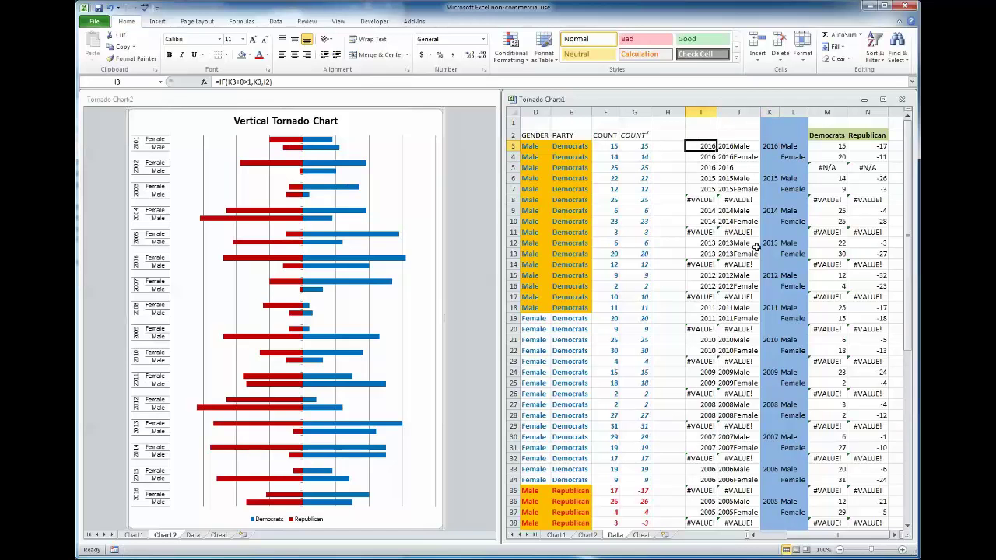
left_click(771, 147)
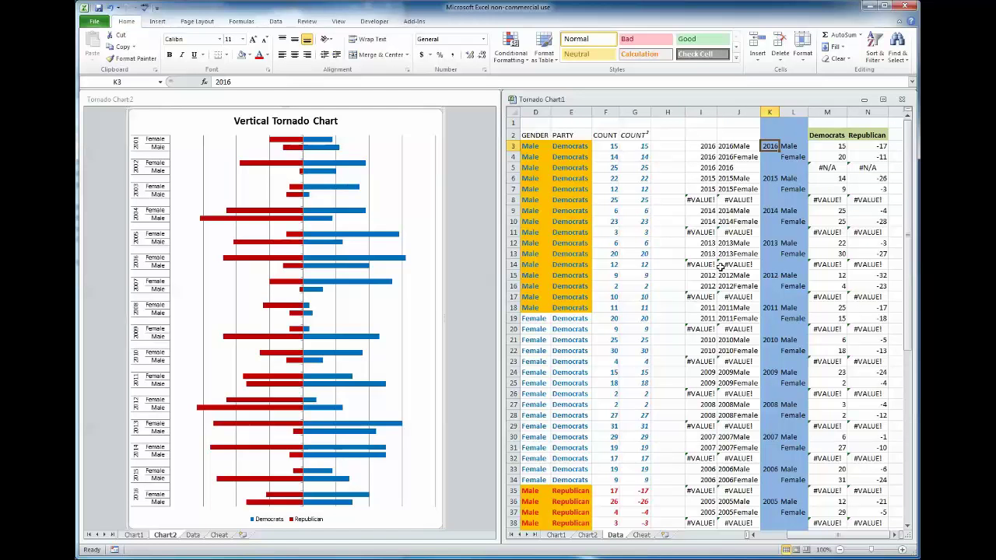
left_click(709, 146)
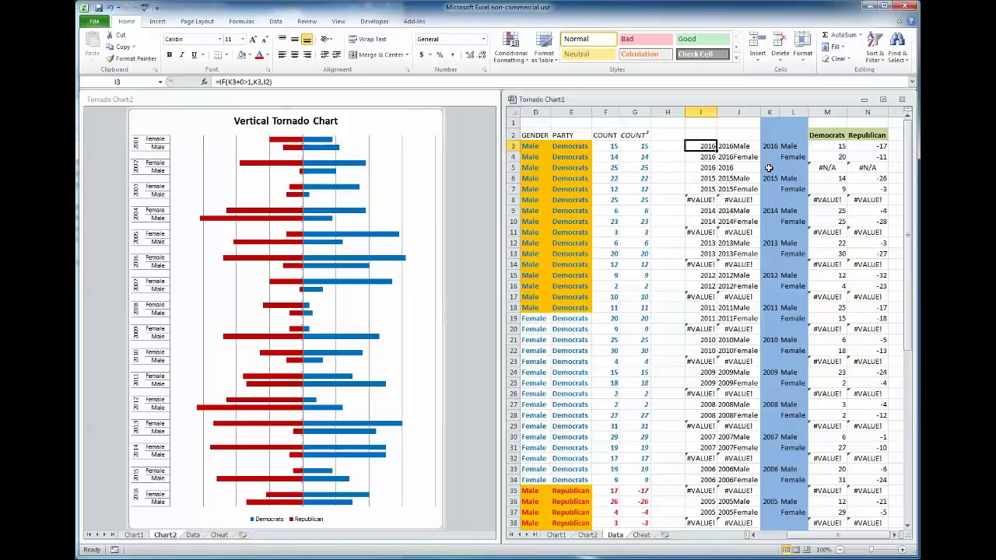
Compare the working year and key formulas in J5, I5 and K5 with I8's #VALUE! error
left_click(742, 168)
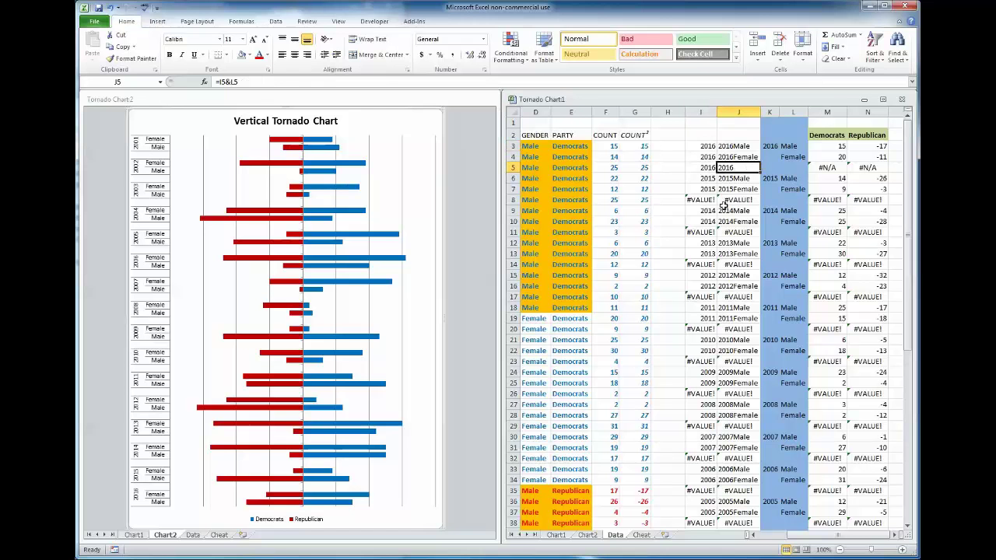
left_click(708, 168)
left_click(698, 199)
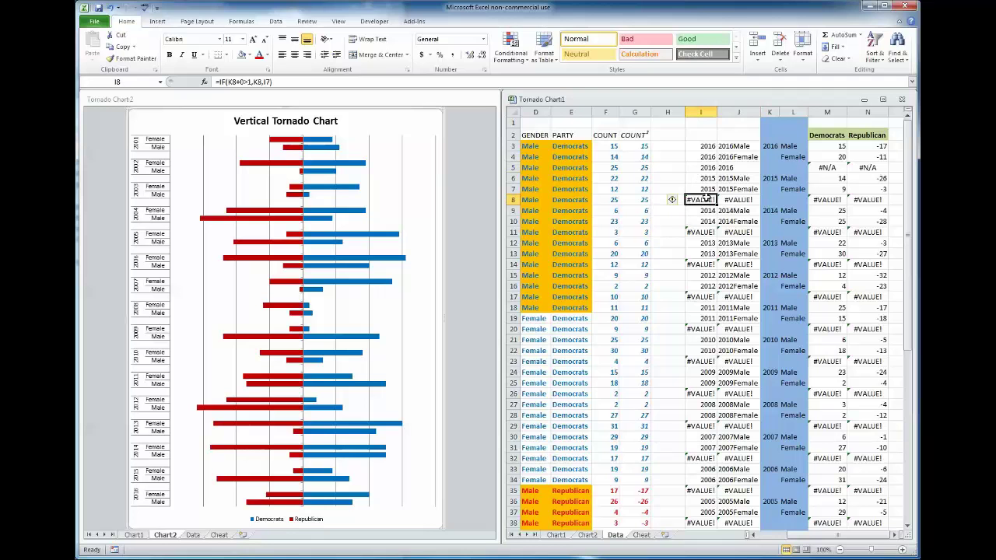
left_click(704, 168)
left_click(766, 168)
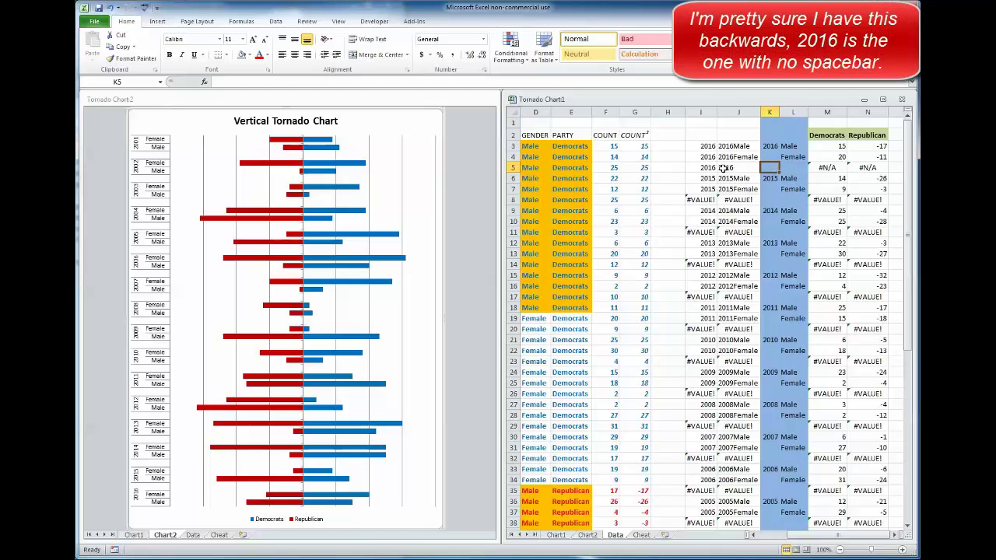
left_click(708, 168)
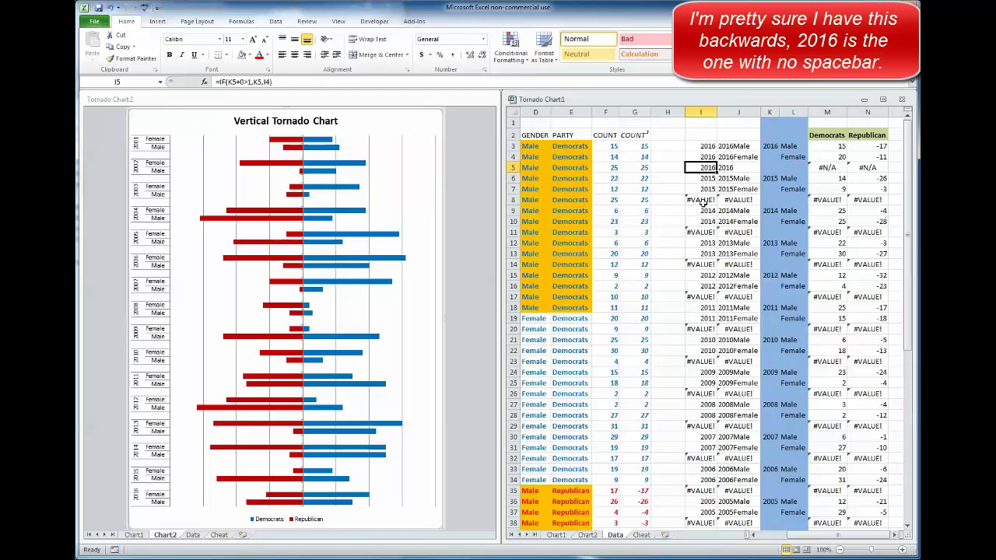
Re-enter I8's IF year formula to recalculate, then select the 2016 year cells I3:I5
left_click(703, 200)
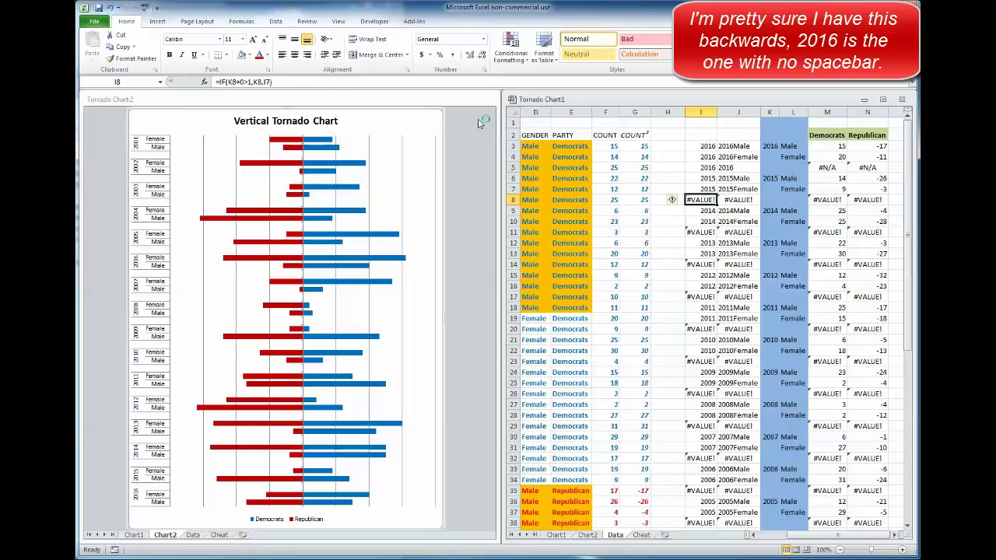
left_click(314, 81)
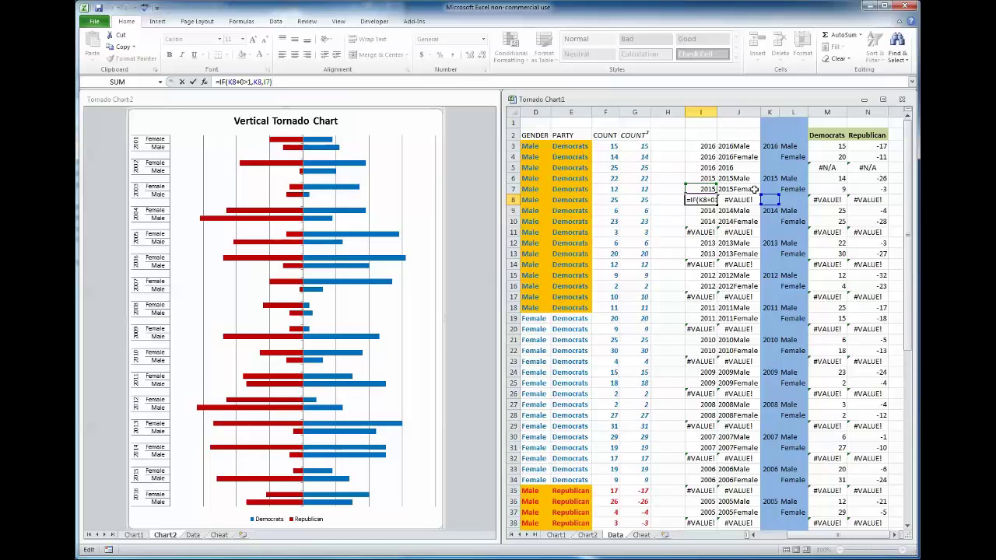
key("ctrl+Return")
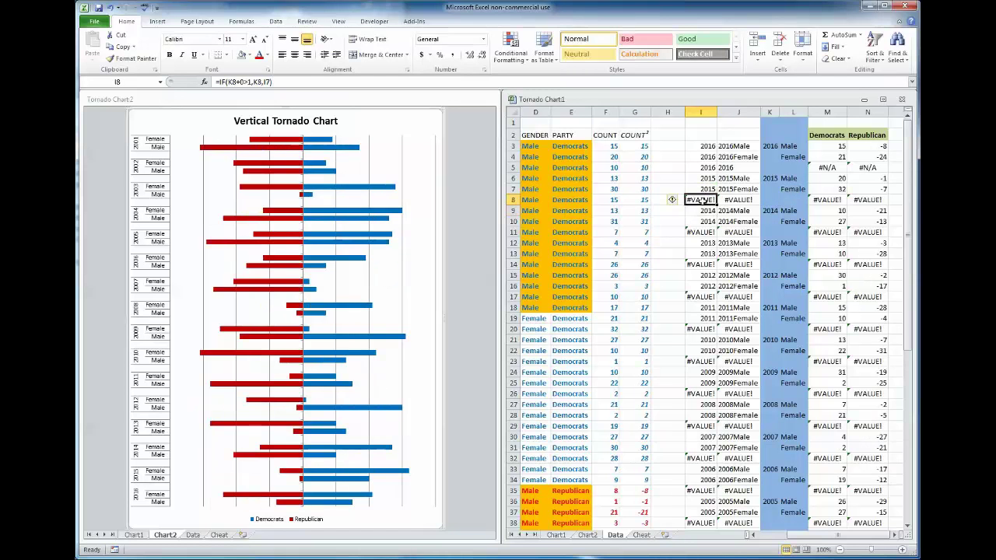
left_click(705, 146)
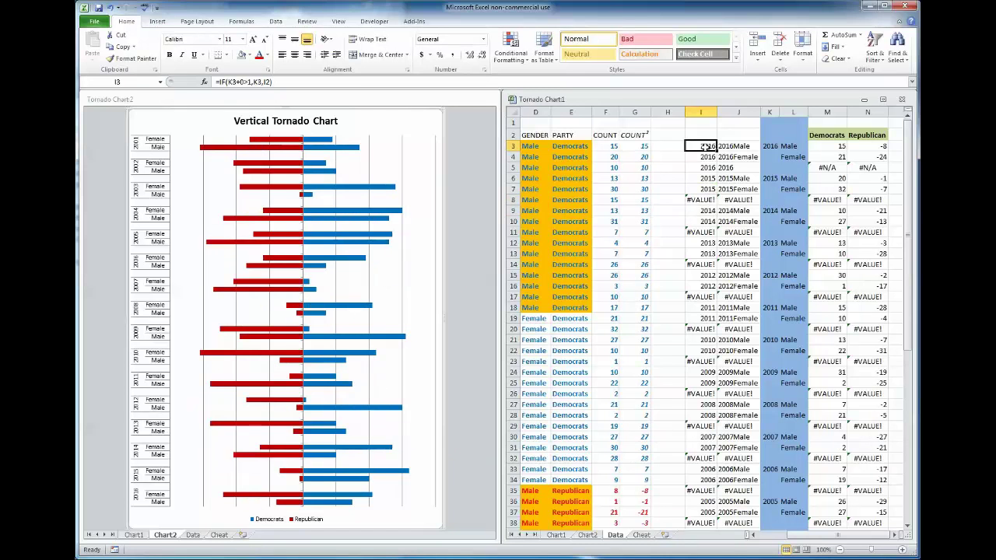
left_click_drag(706, 146, 706, 170)
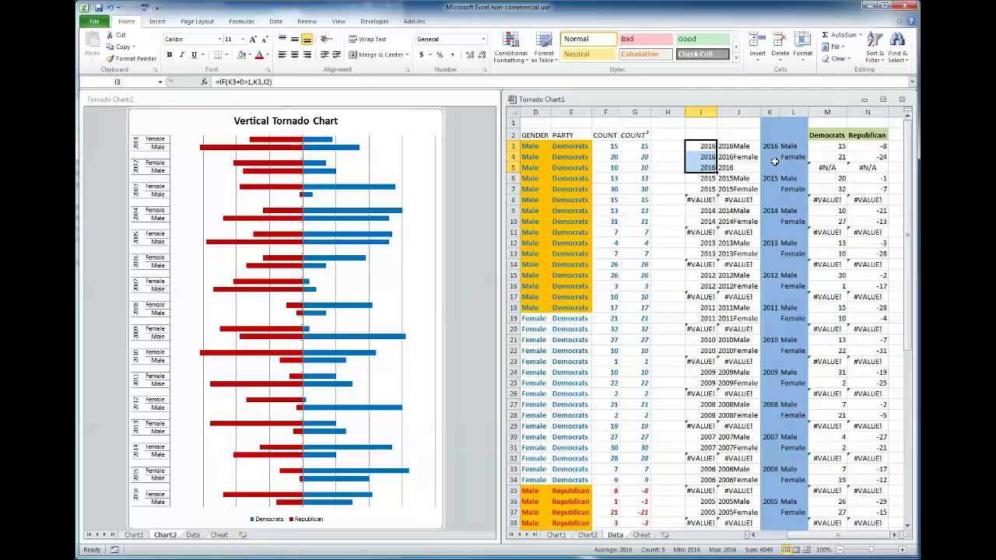
Check the J3 and I3 formulas, re-enter J8's =I8&L8 key formula, and scroll back to columns A–J
left_click(732, 146)
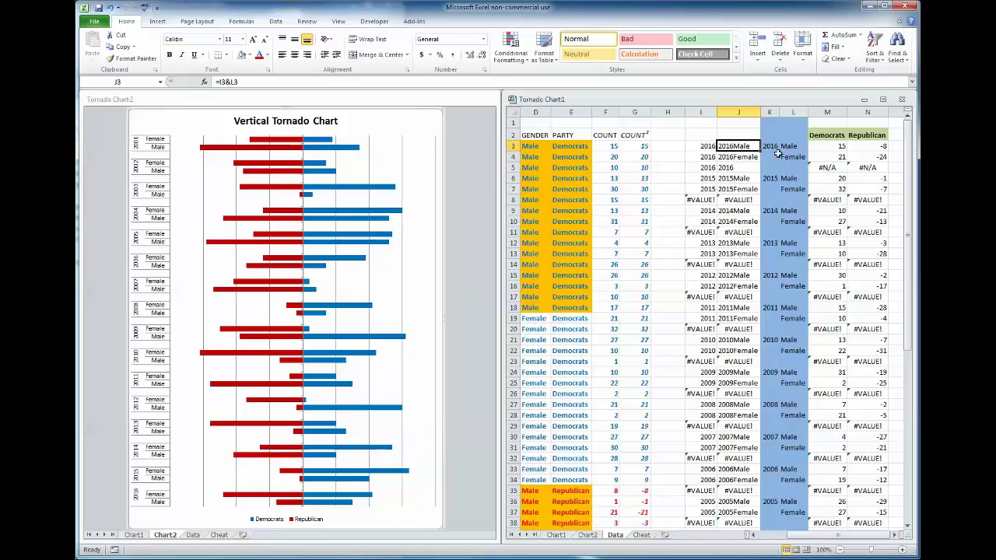
left_click(702, 146)
left_click(741, 148)
left_click(741, 200)
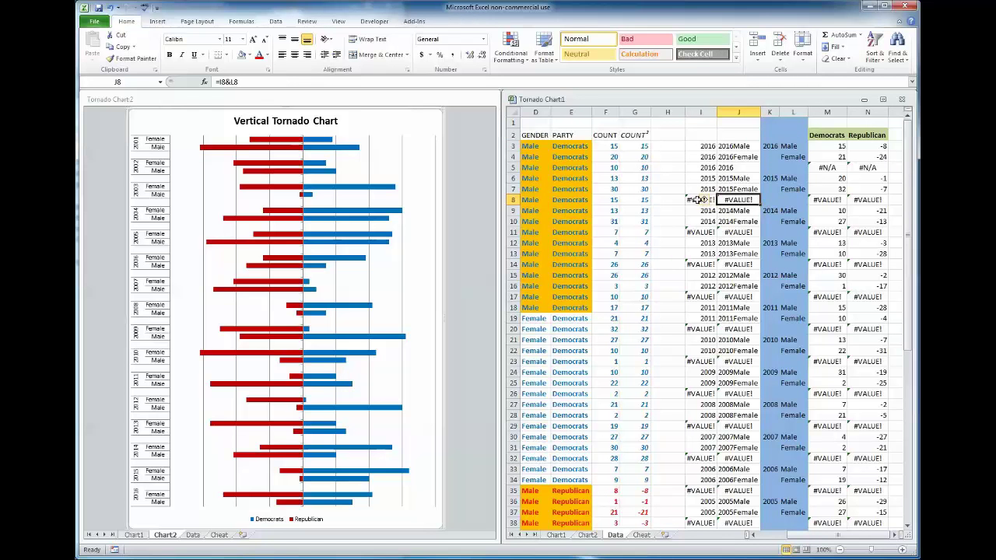
key("F2")
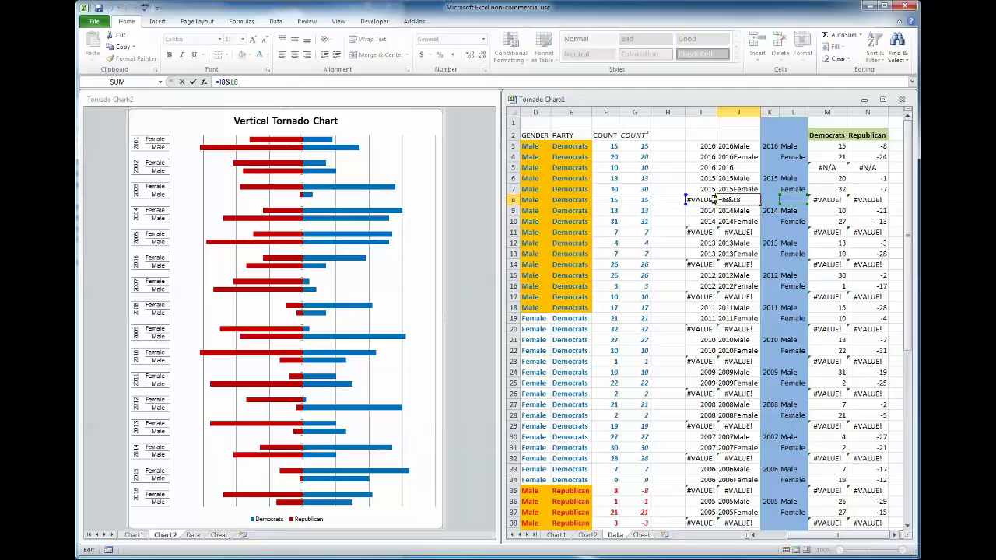
key("Return")
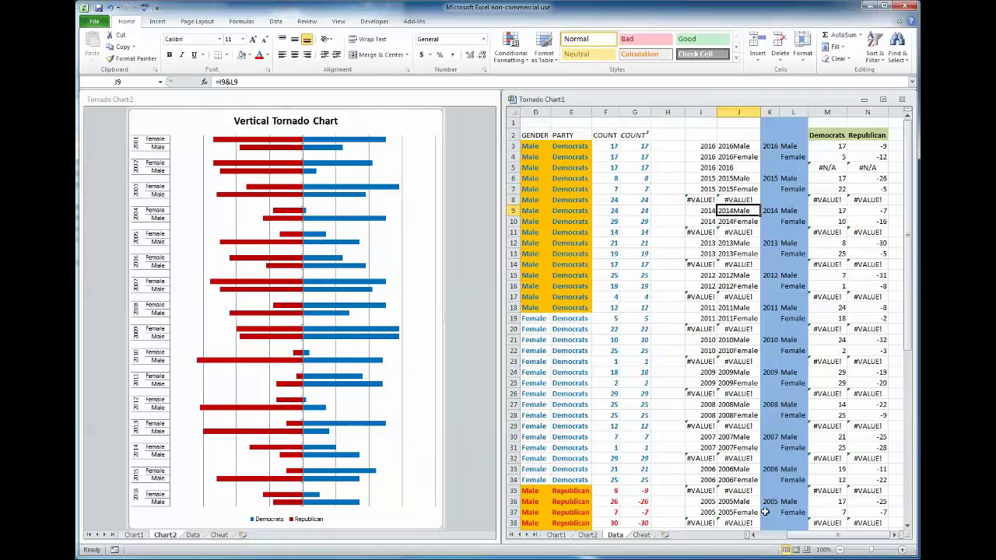
left_click_drag(799, 538, 758, 538)
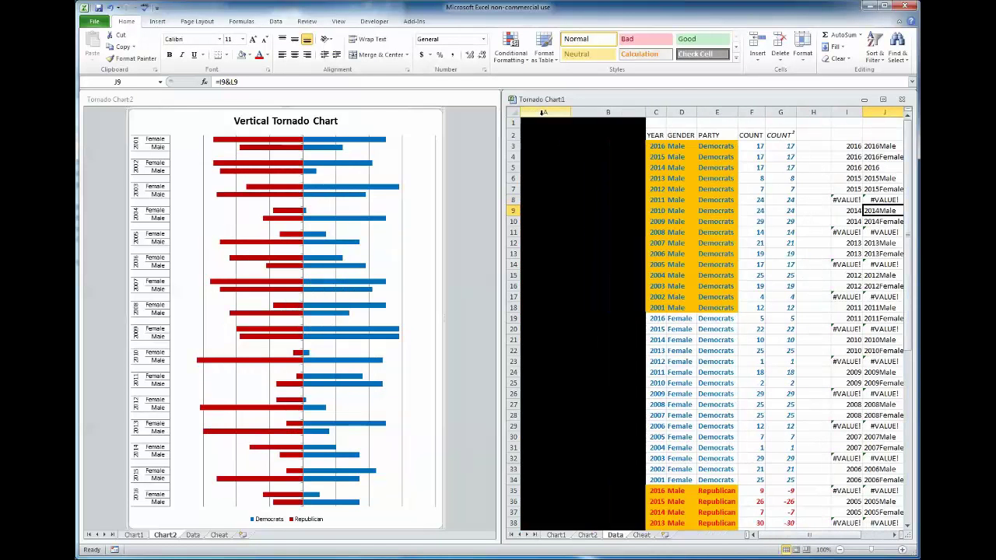
Review the B3 YEAR-GENDER-PARTY key, then re-enter M3's Democrats VLOOKUP formula
left_click(593, 146)
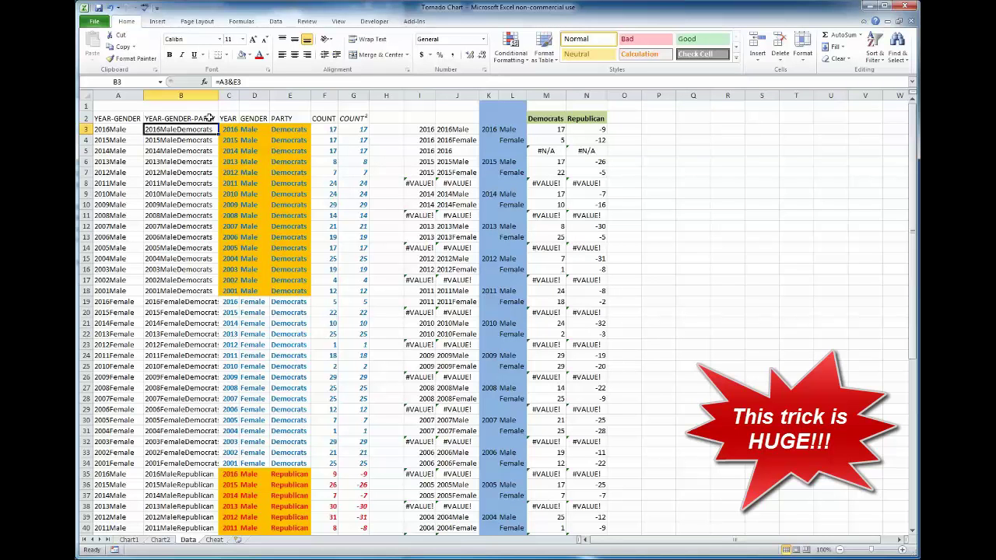
left_click(174, 119)
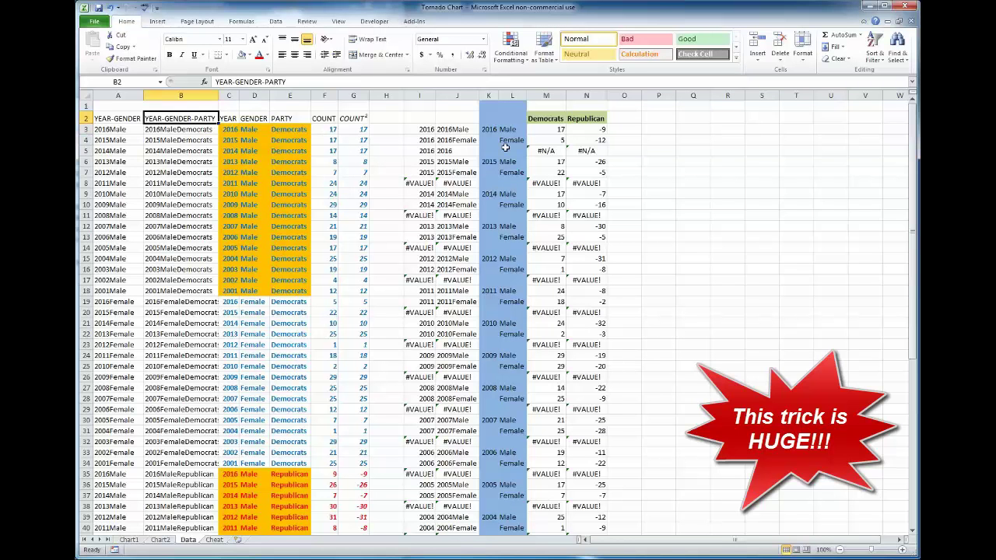
left_click(548, 130)
left_click(361, 83)
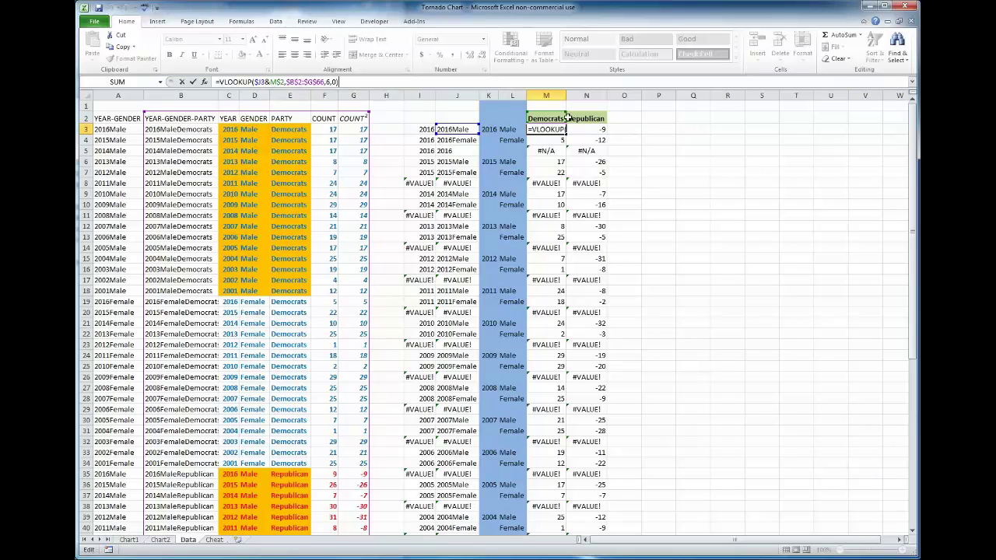
key("Return")
Fill the M3:N3 Democrats and Republican formulas down to the data's end, then select K2:N as chart data
left_click(547, 129)
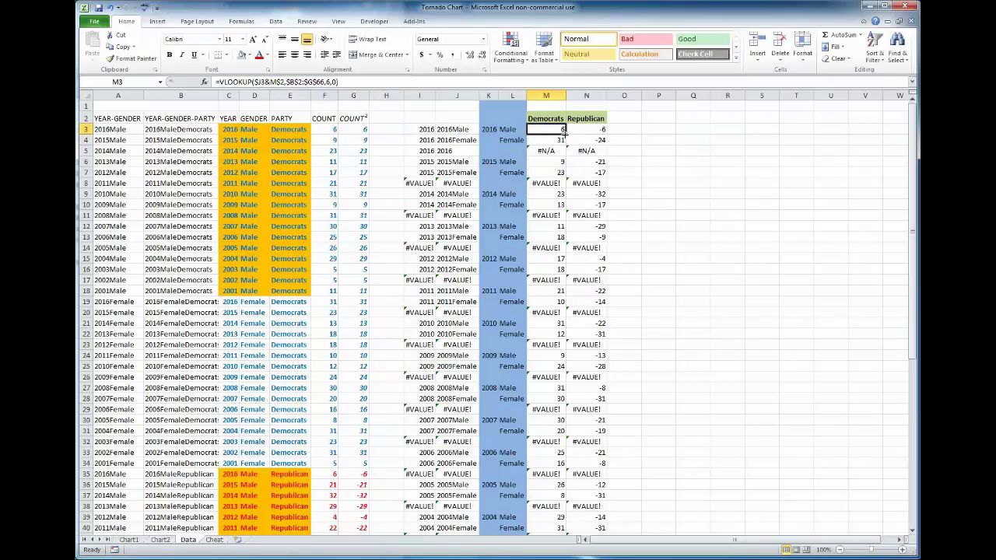
left_click_drag(566, 134, 591, 136)
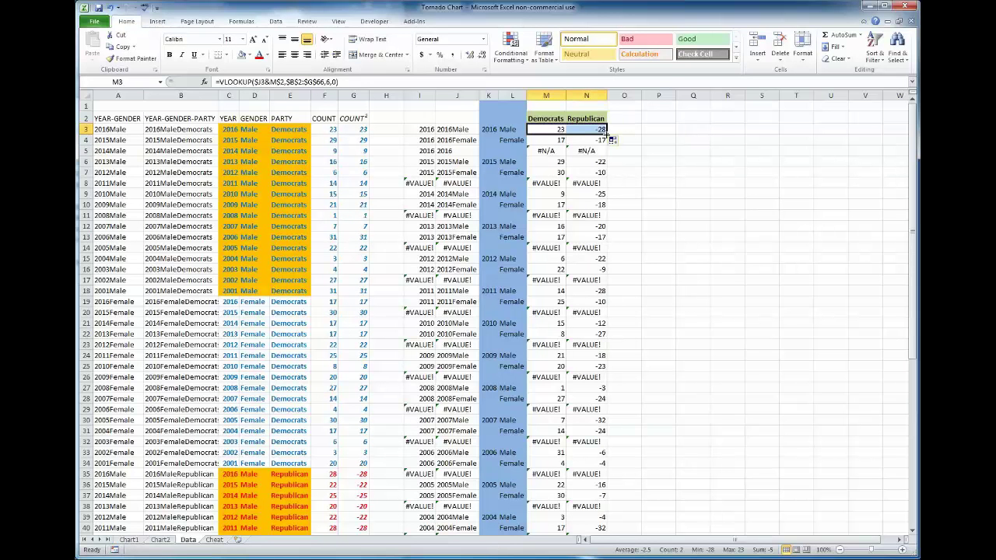
double_click(606, 135)
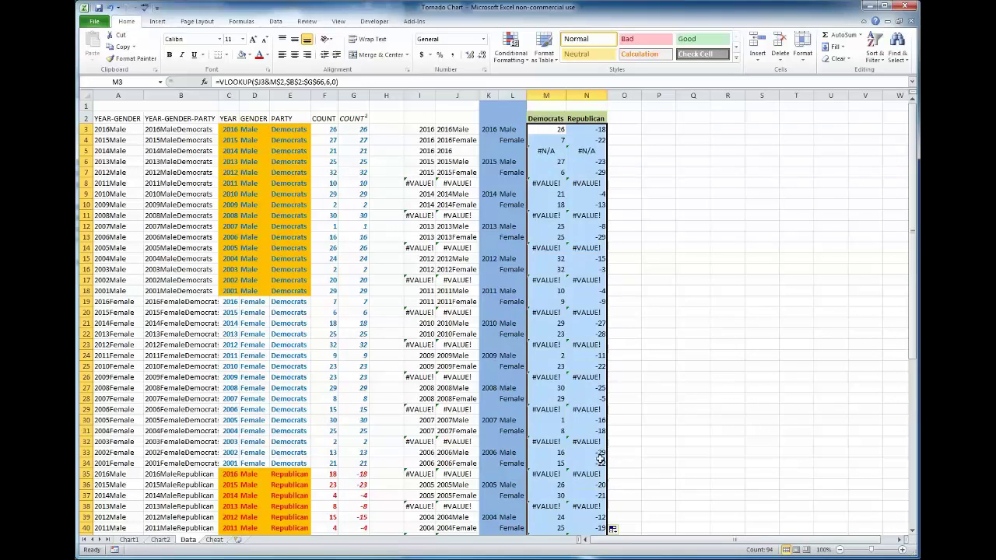
left_click(761, 312)
left_click(489, 119)
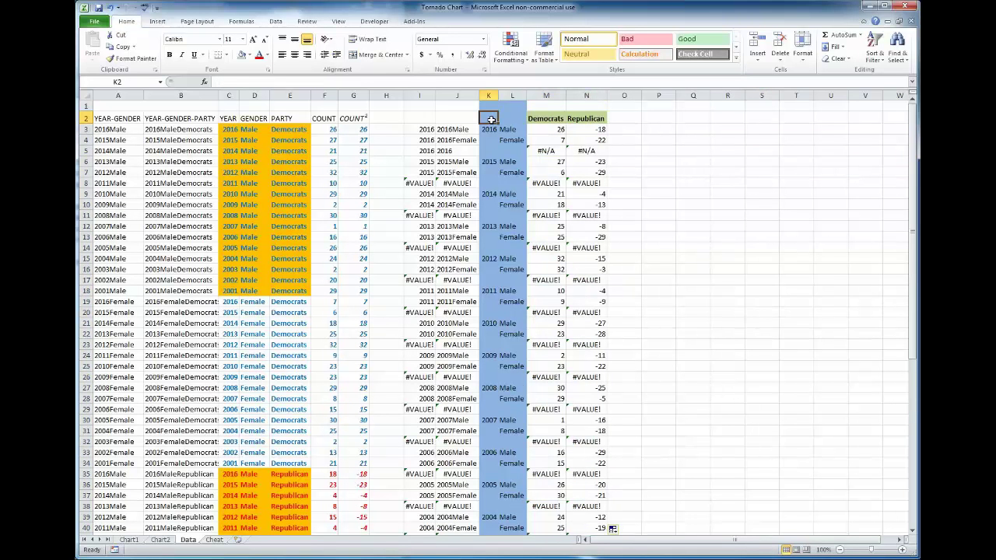
left_click_drag(491, 119, 591, 119)
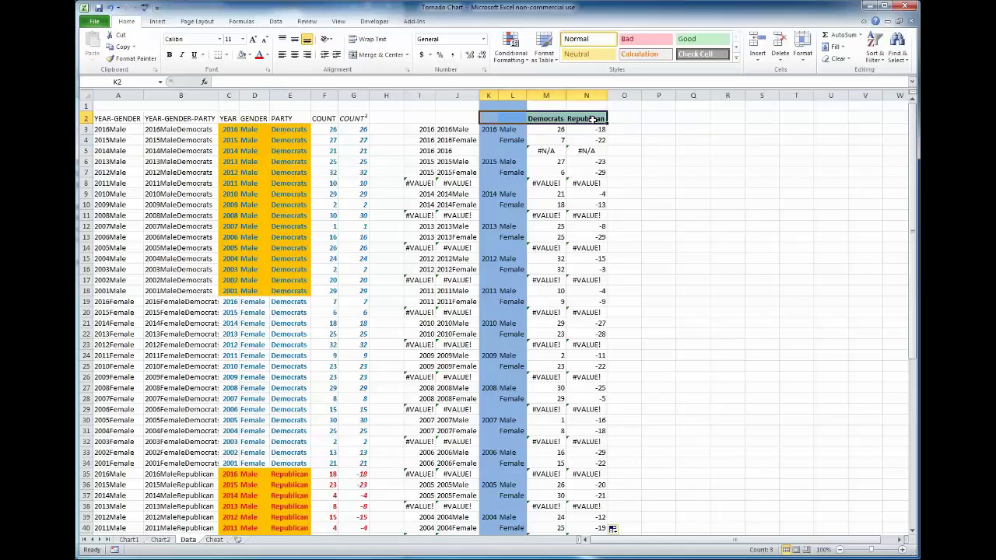
left_click_drag(496, 120, 599, 506)
Insert a column chart and a clustered bar chart from K2:N49, placing the bar chart upper right
left_click(157, 21)
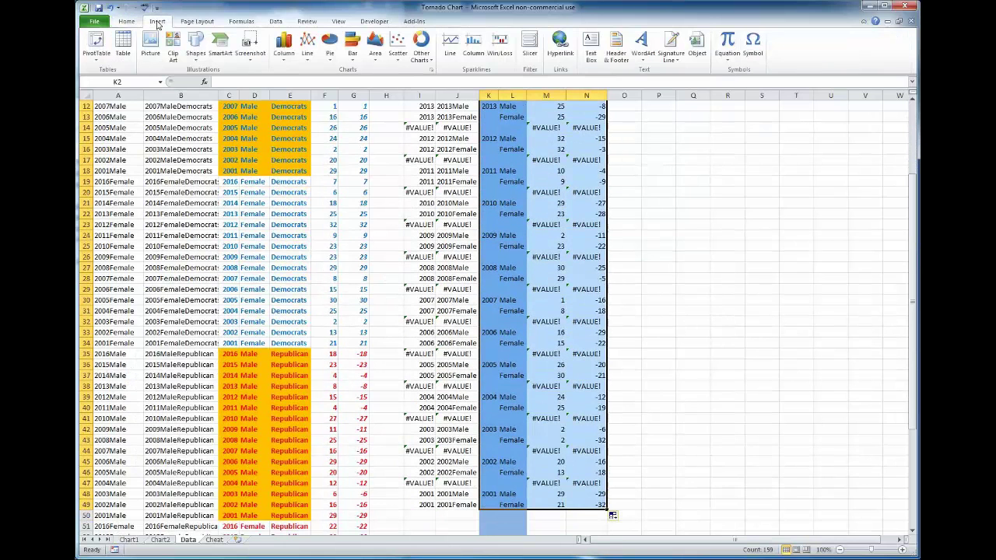
left_click(283, 54)
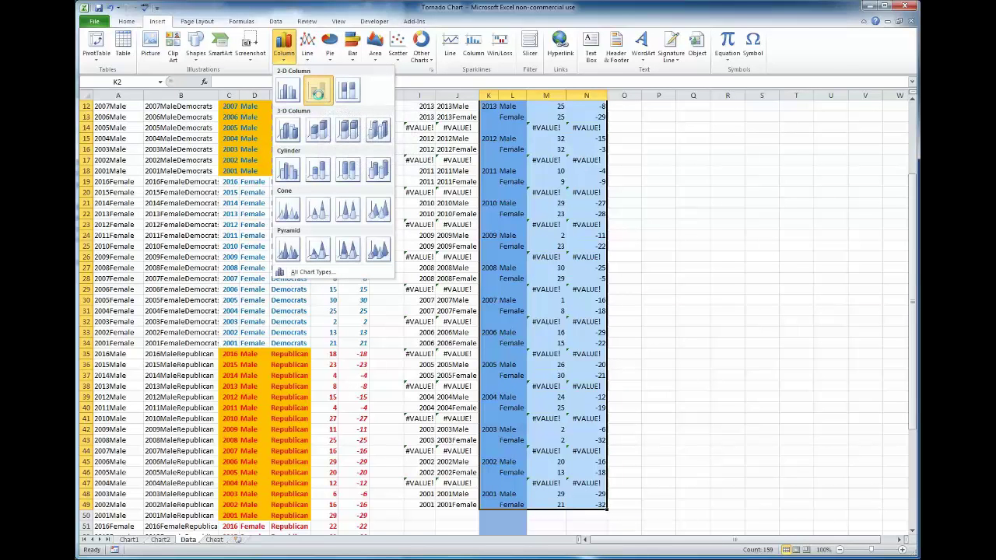
left_click(318, 92)
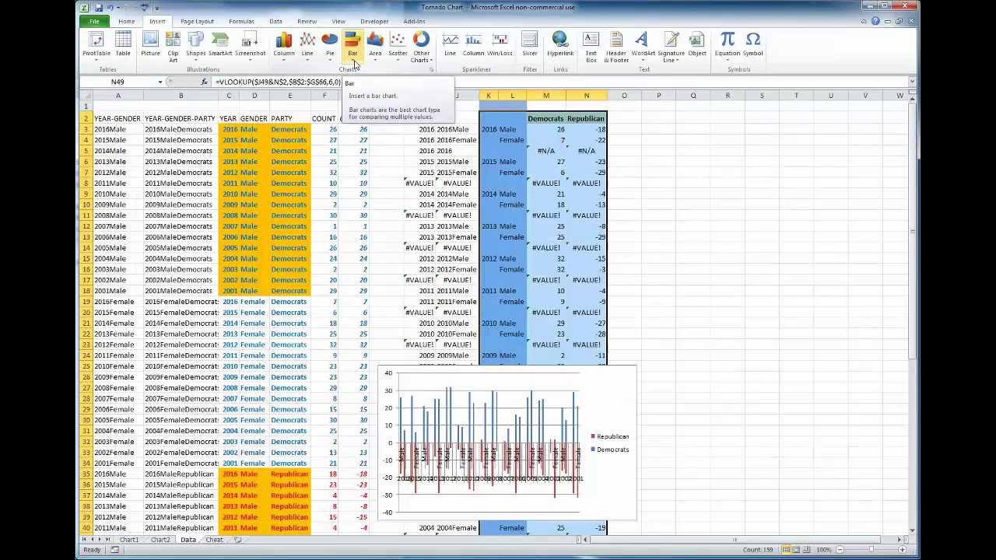
left_click(353, 47)
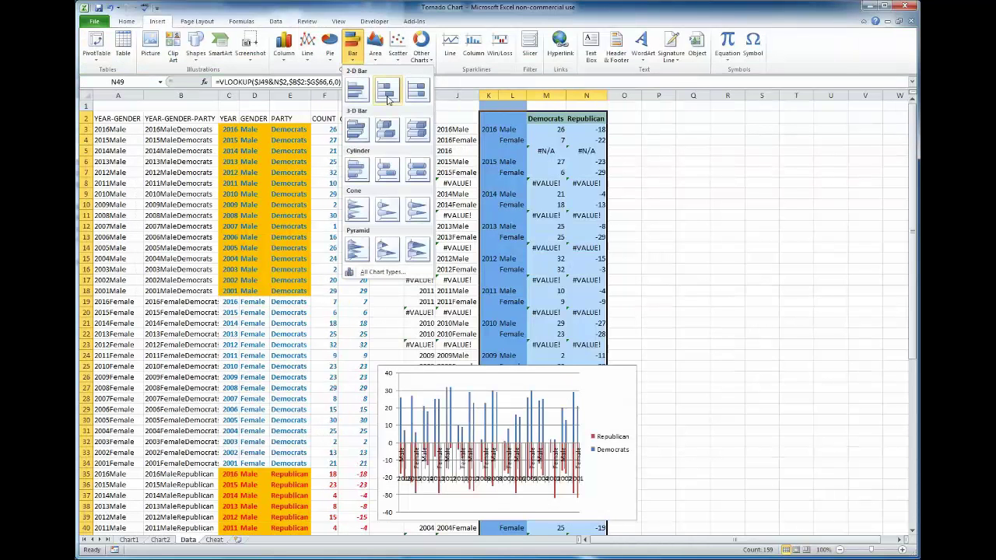
left_click(387, 93)
left_click_drag(602, 300, 840, 170)
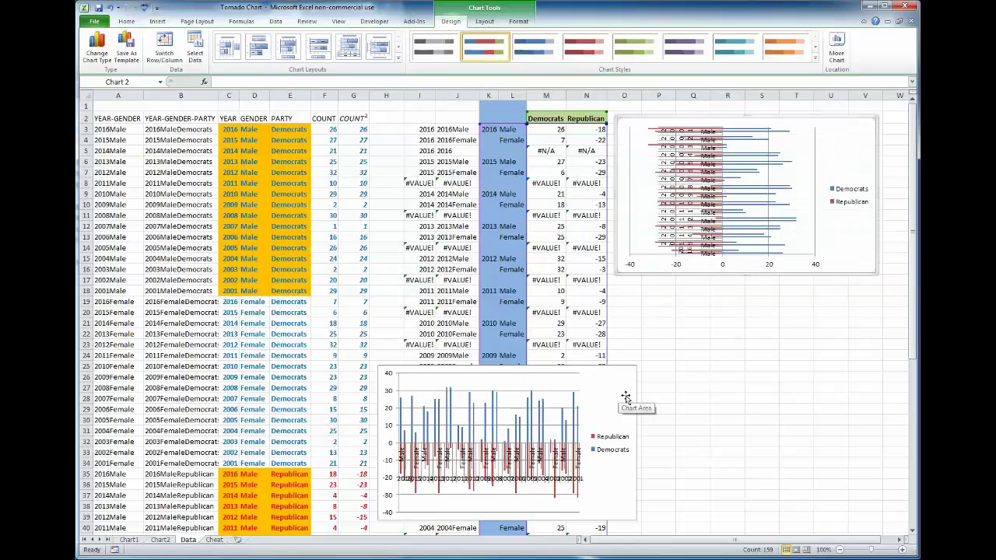
Place the column chart under the bar chart and set both charts' category axis labels to Low
left_click_drag(613, 396, 862, 354)
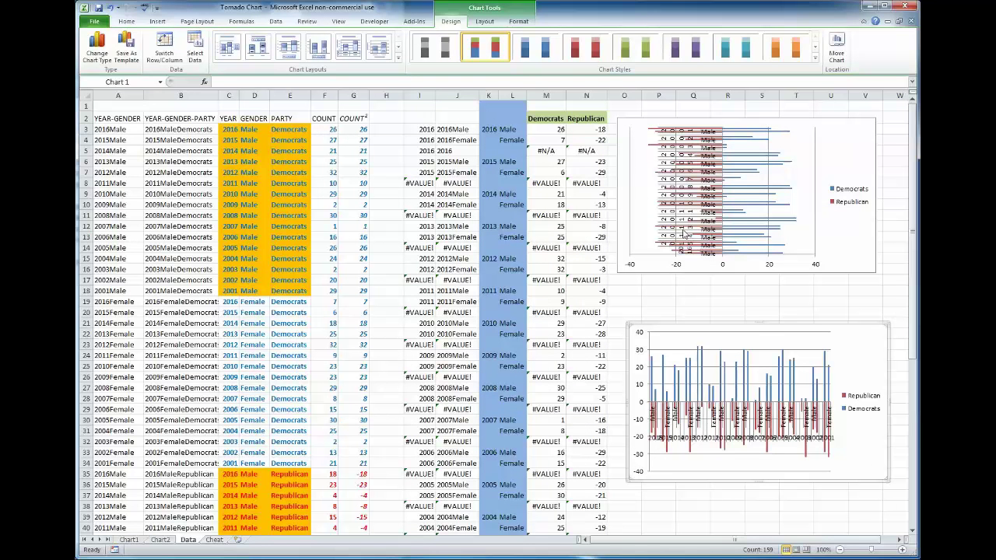
left_click(667, 215)
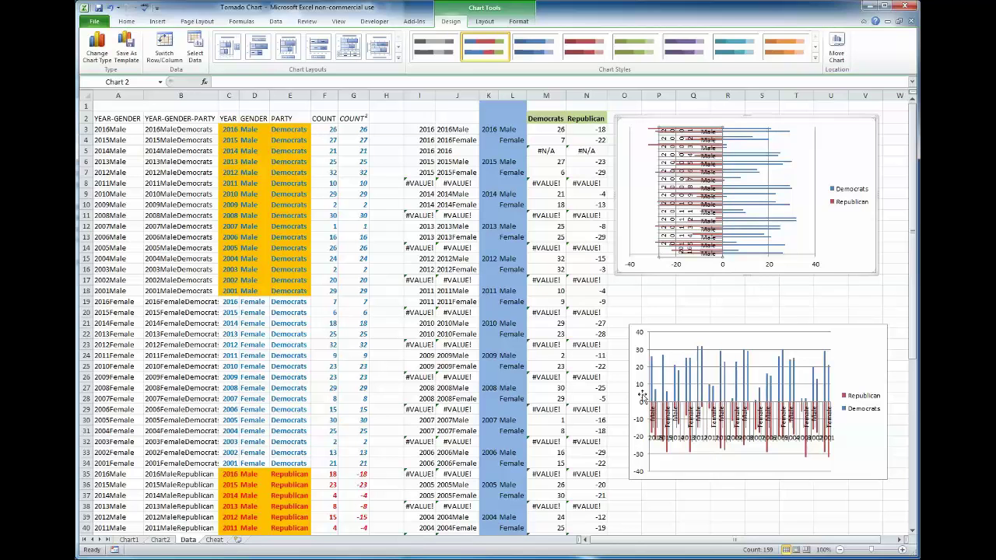
right_click(667, 210)
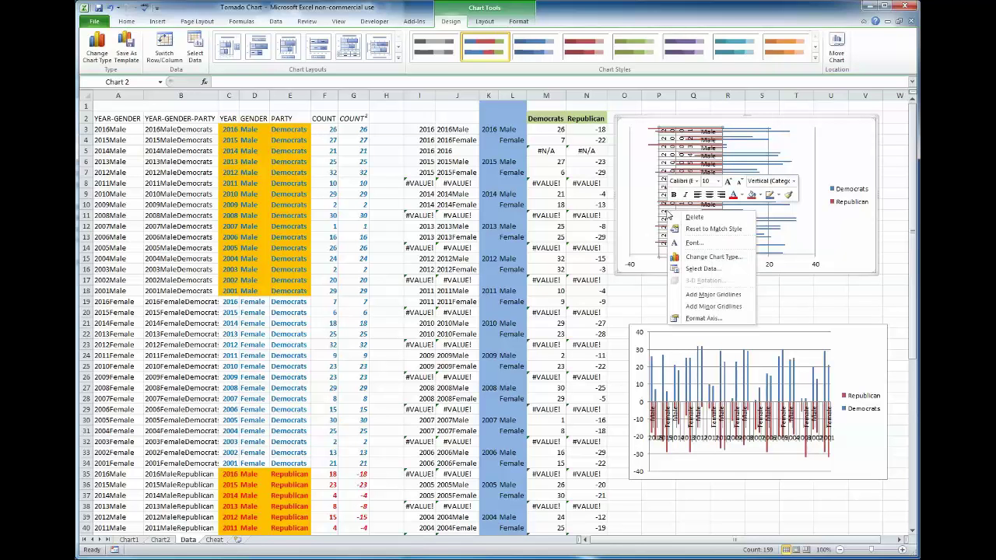
left_click(704, 318)
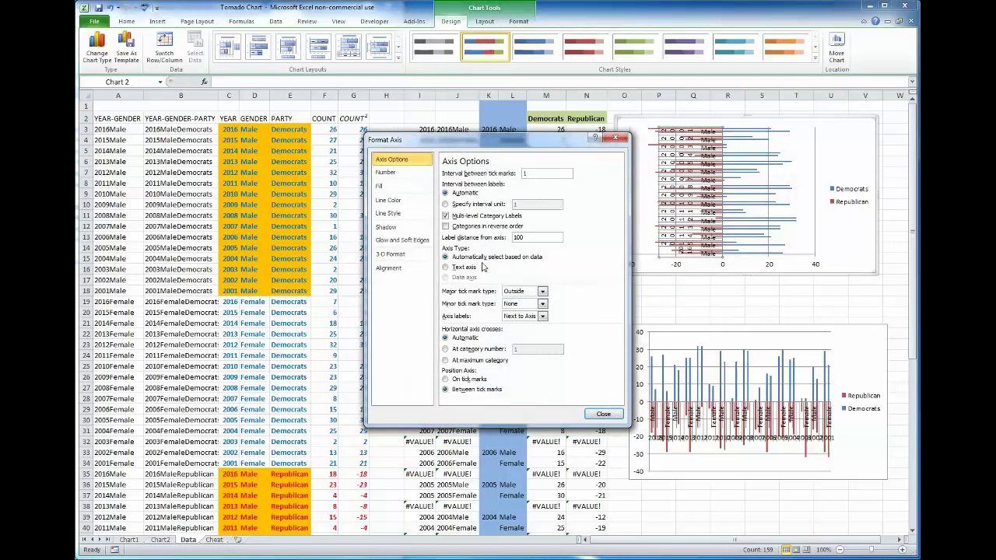
left_click(542, 316)
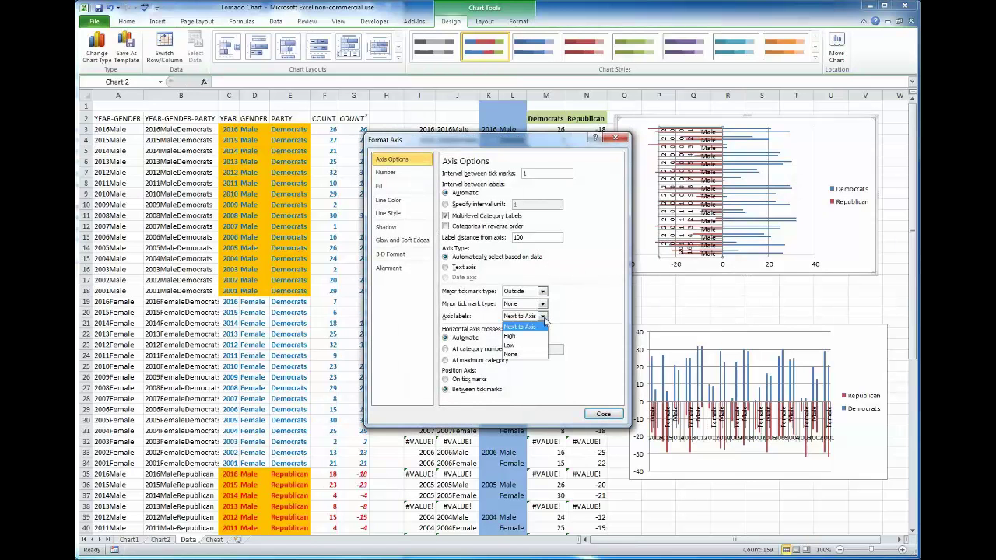
left_click(517, 346)
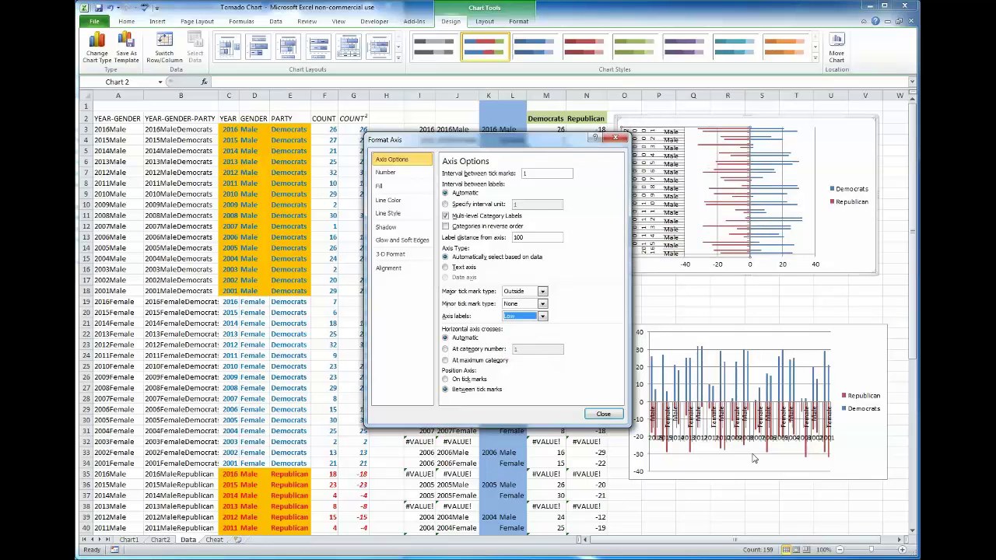
left_click(669, 202)
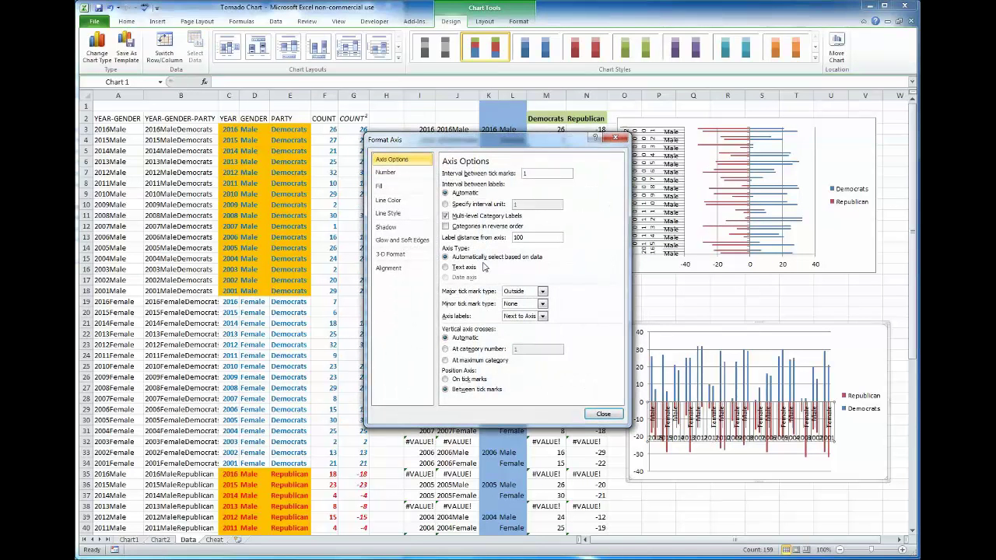
left_click(543, 317)
left_click(516, 346)
Position the legends of both the bar chart and the column chart at the Bottom
left_click(853, 204)
right_click(853, 204)
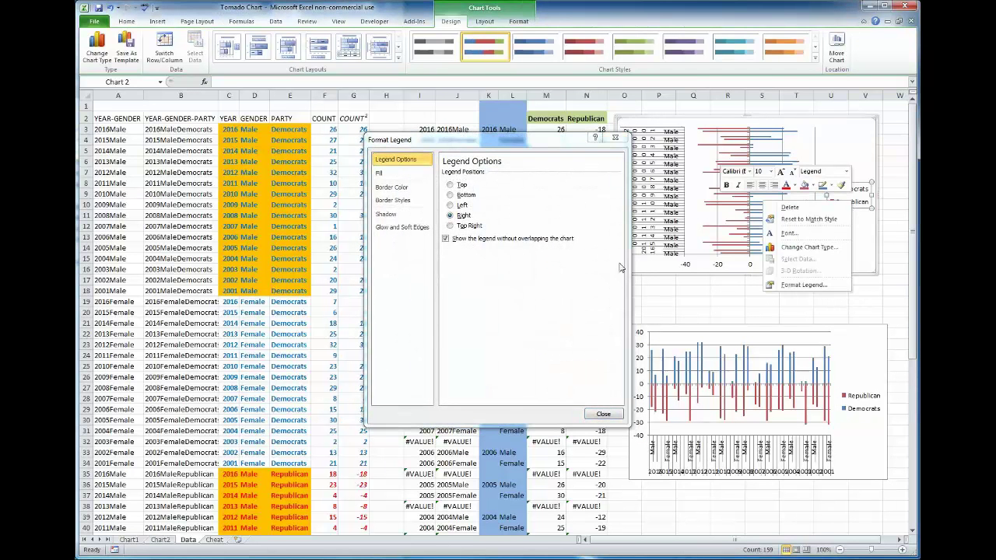
left_click(449, 195)
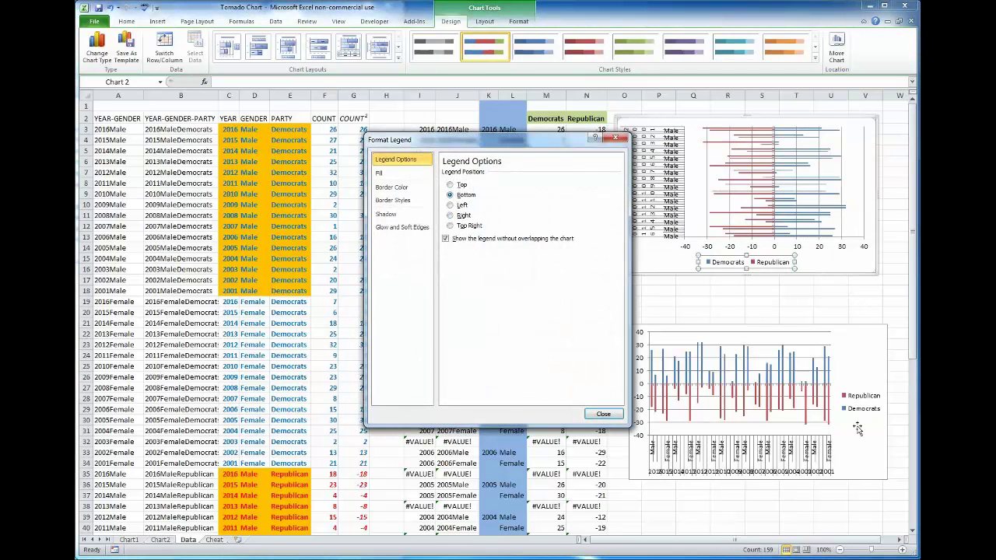
left_click(855, 401)
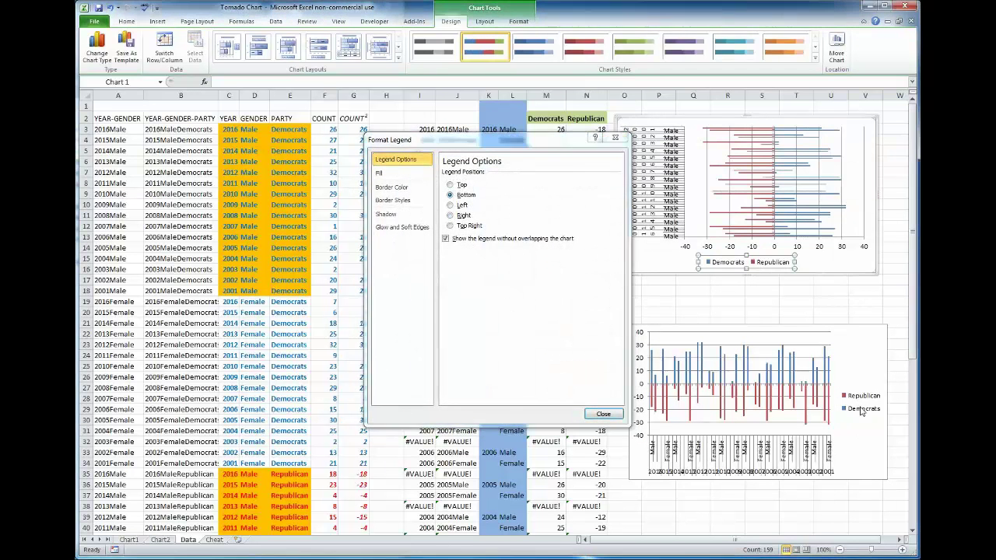
left_click(449, 195)
left_click(615, 138)
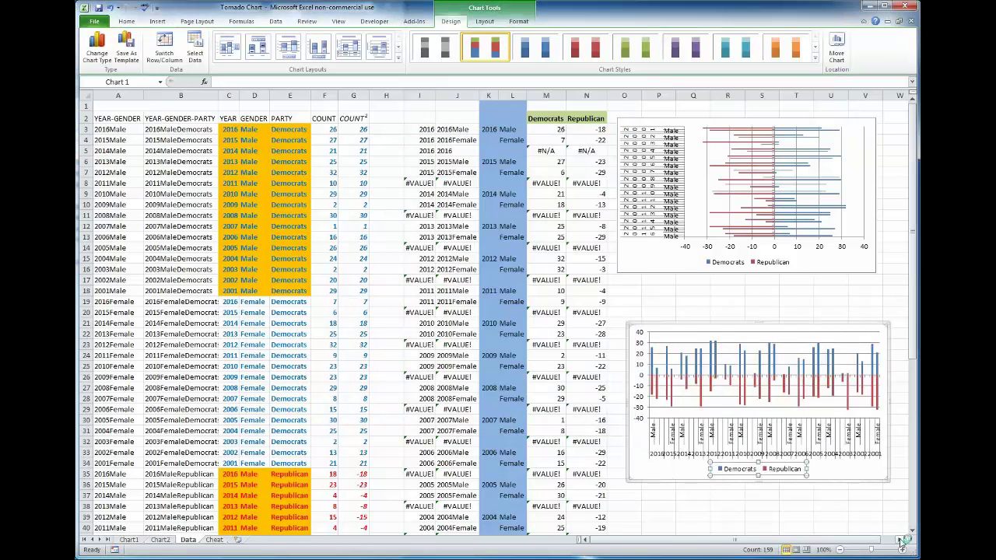
Stretch the bar chart wider to the right and taller downward so its bars are readable
left_click_drag(900, 542, 900, 540)
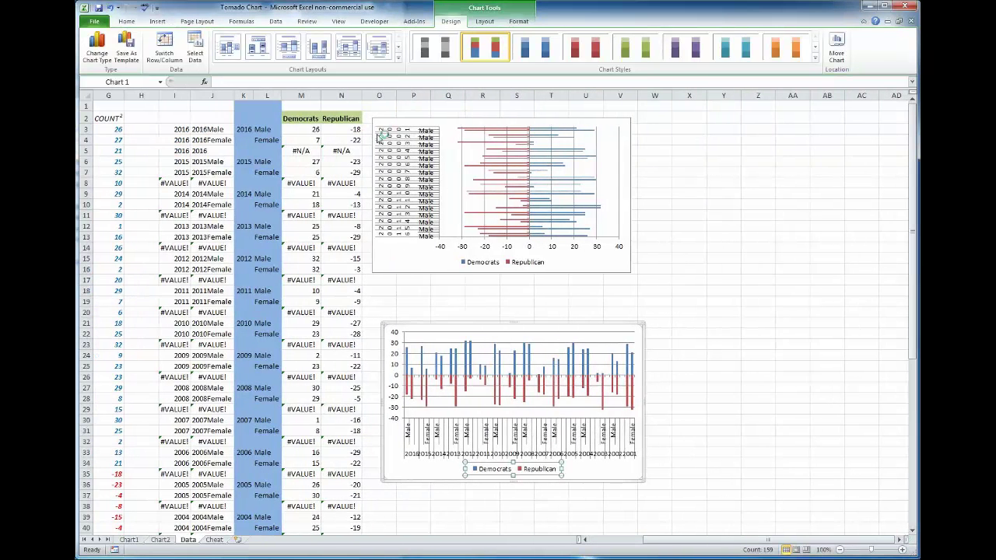
left_click(630, 189)
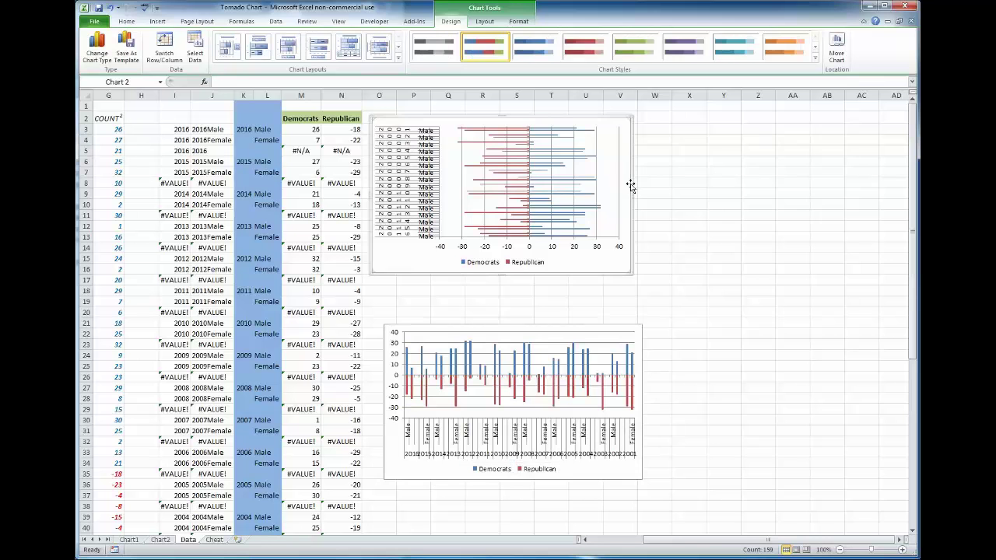
left_click_drag(631, 192, 879, 187)
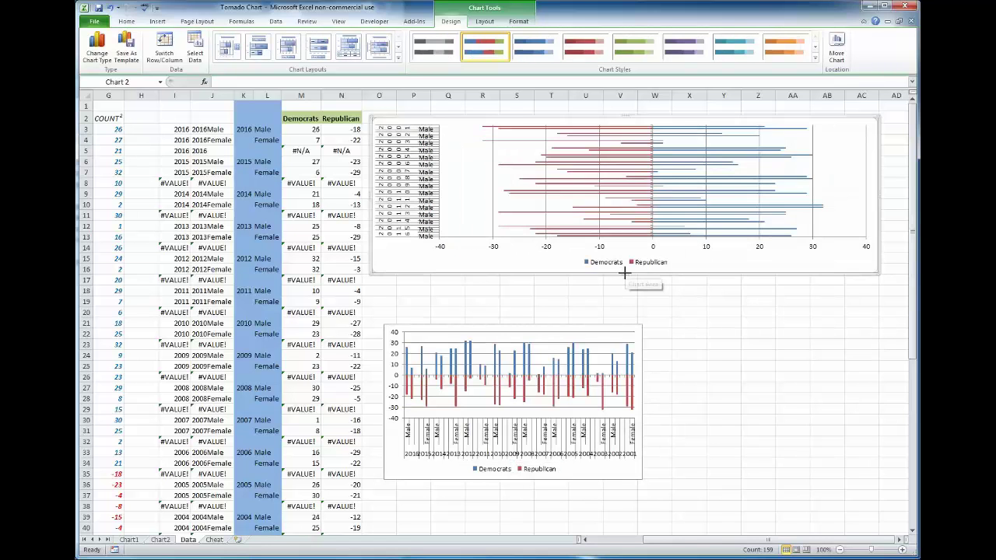
left_click_drag(625, 286, 626, 453)
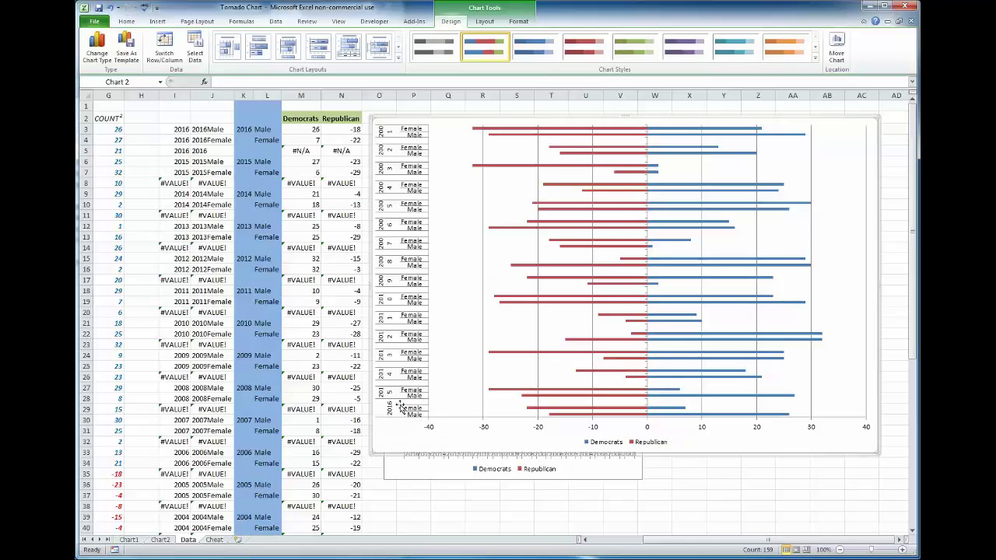
left_click(246, 152)
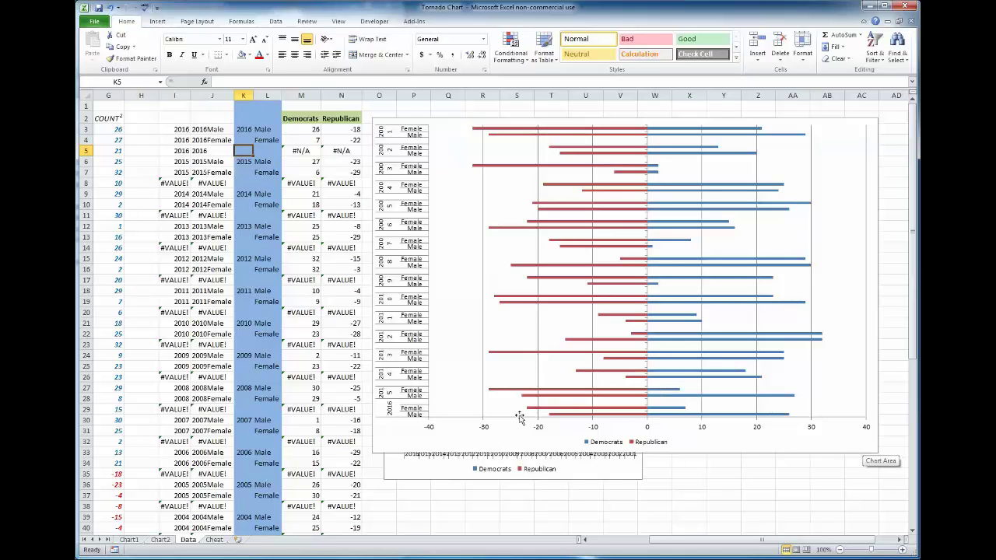
Set the Democrats data series gap width to 50% in Format Data Series
left_click(718, 398)
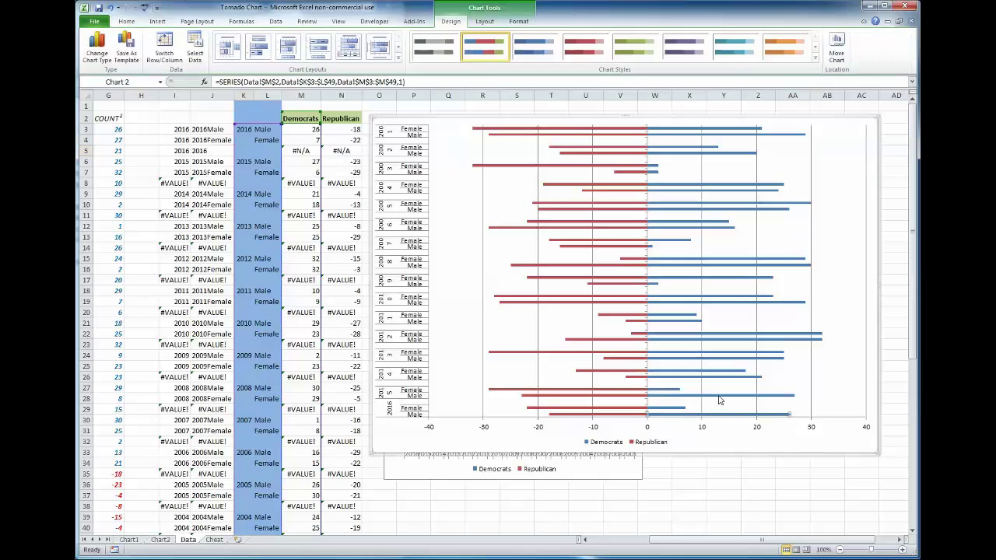
right_click(719, 399)
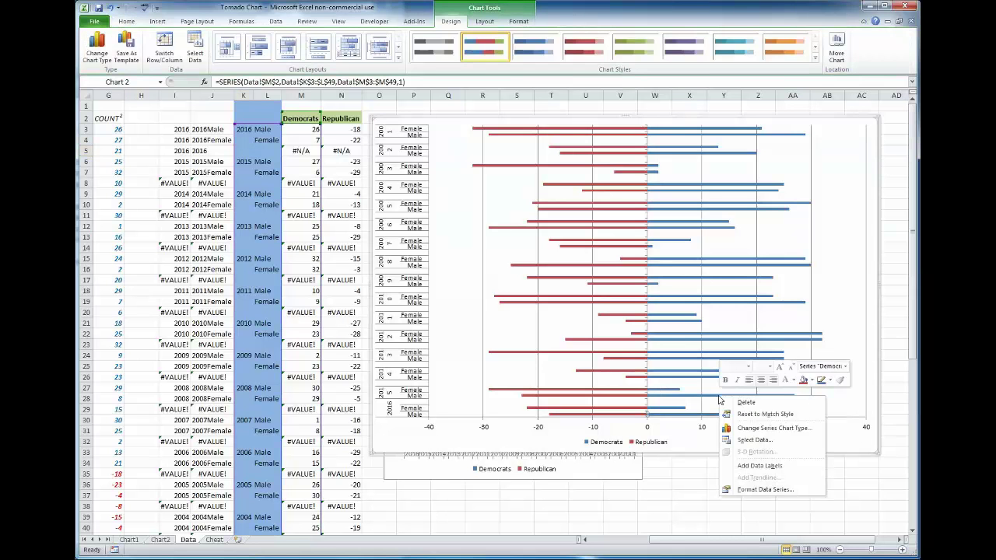
left_click(786, 490)
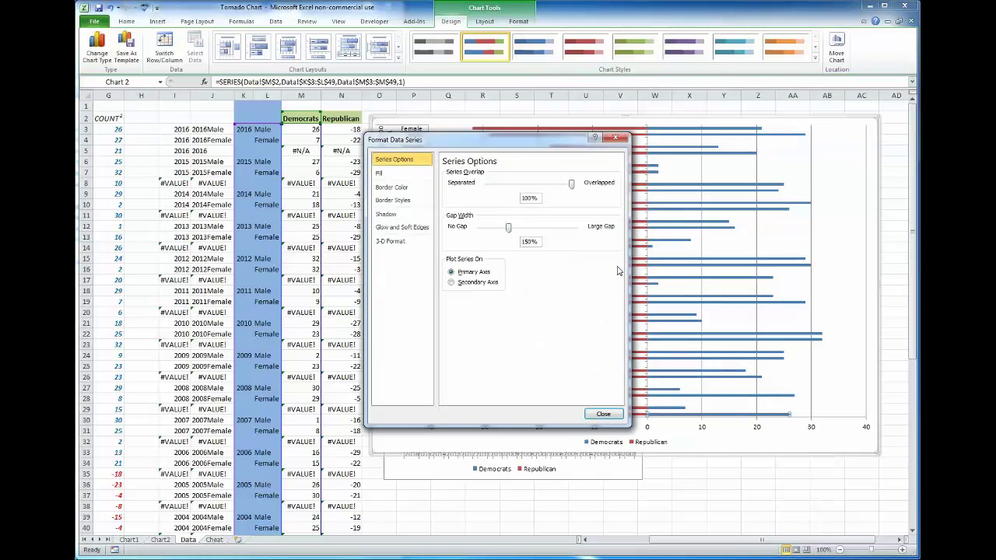
key("BackSpace")
left_click(603, 413)
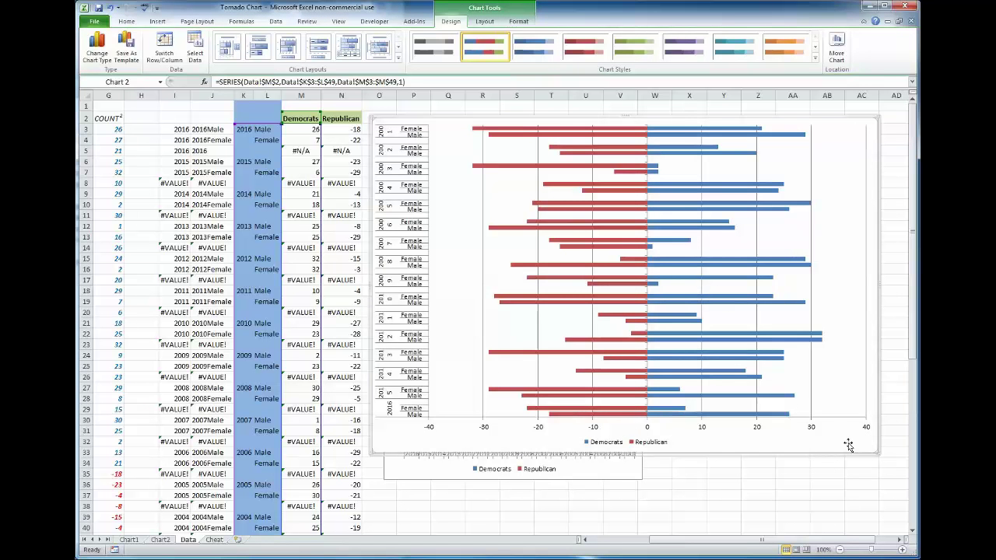
left_click(848, 445)
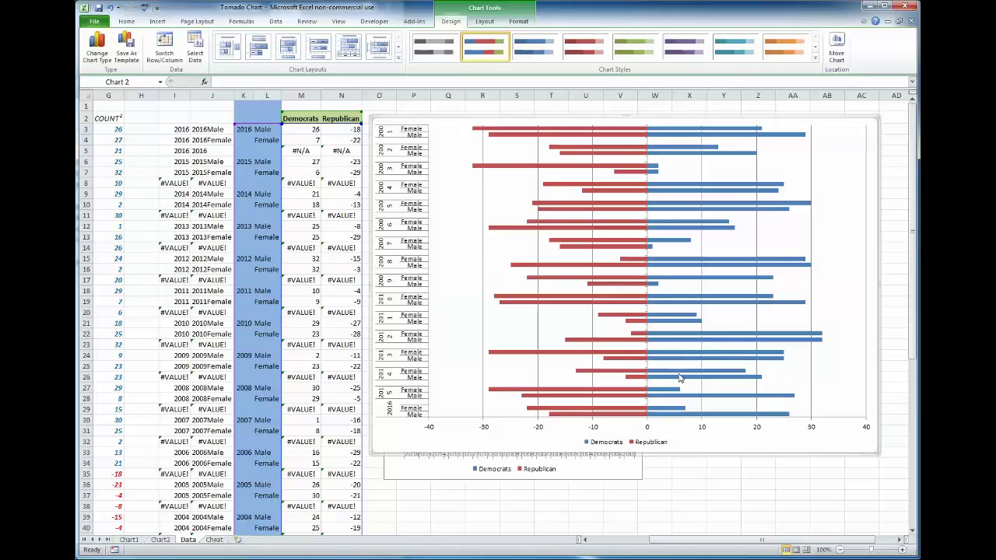
Delete the horizontal value axis from the tornado bar chart
mouse_move(665, 307)
mouse_move(504, 356)
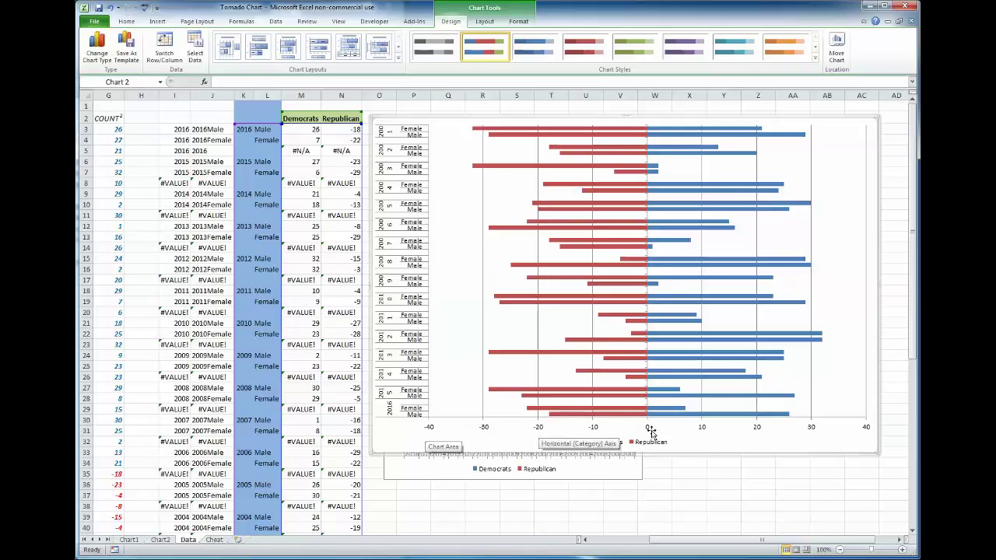
left_click(542, 433)
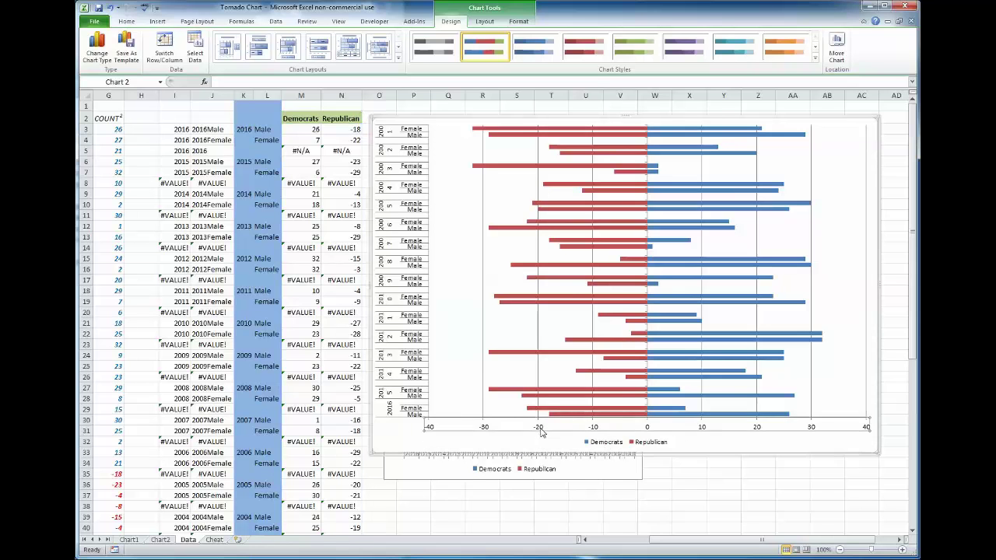
key("Delete")
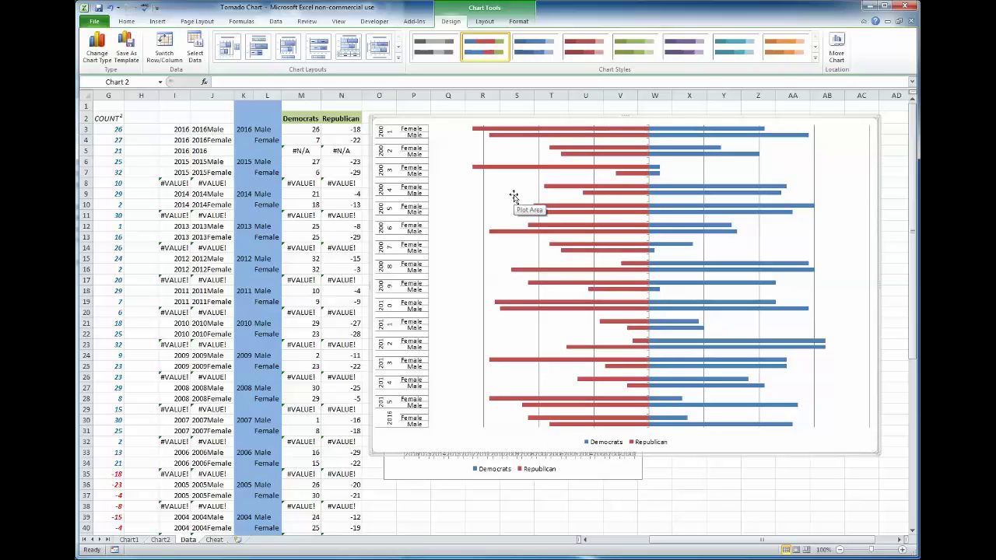
mouse_move(710, 427)
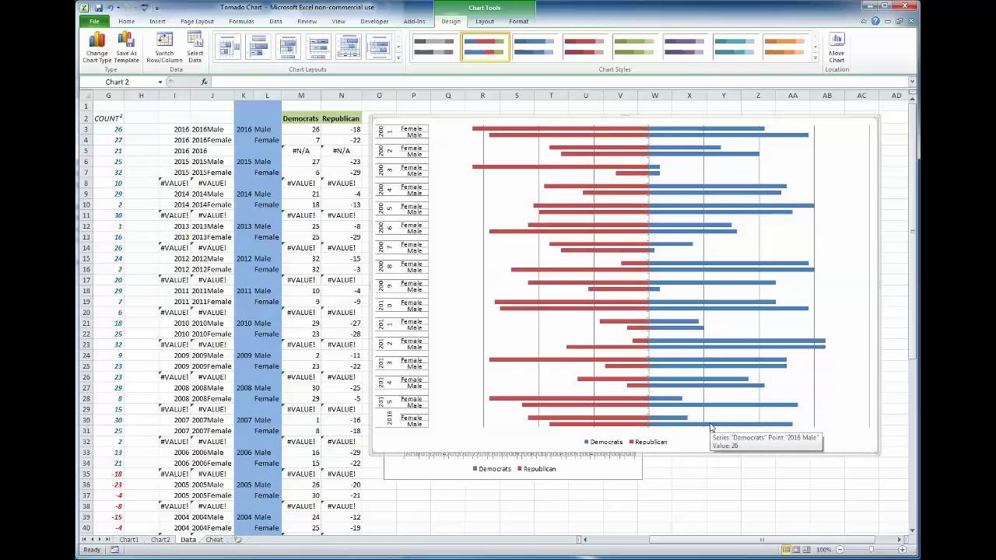